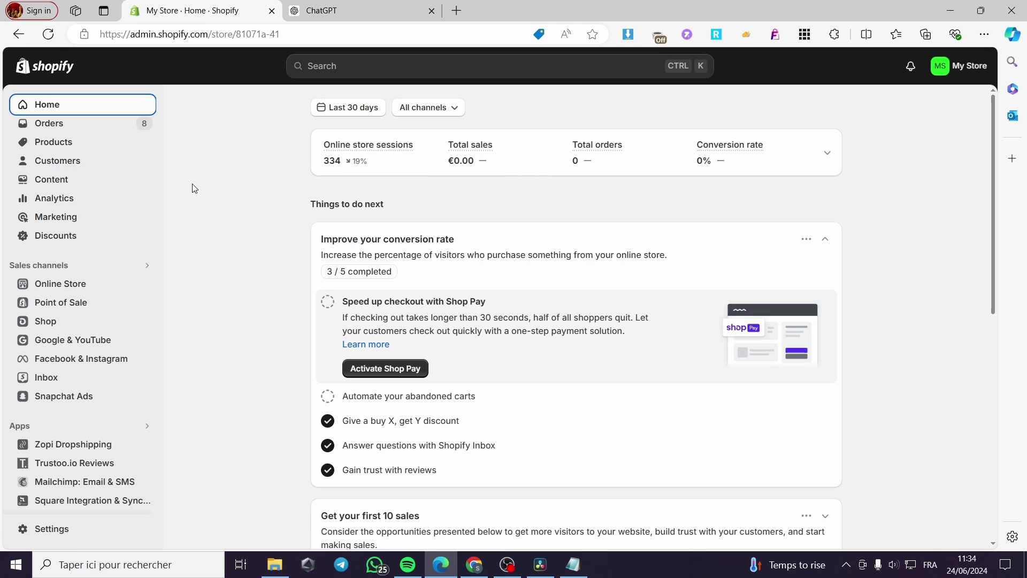
# Open the store's product list and start adding a new product.
pyautogui.click(194, 107)
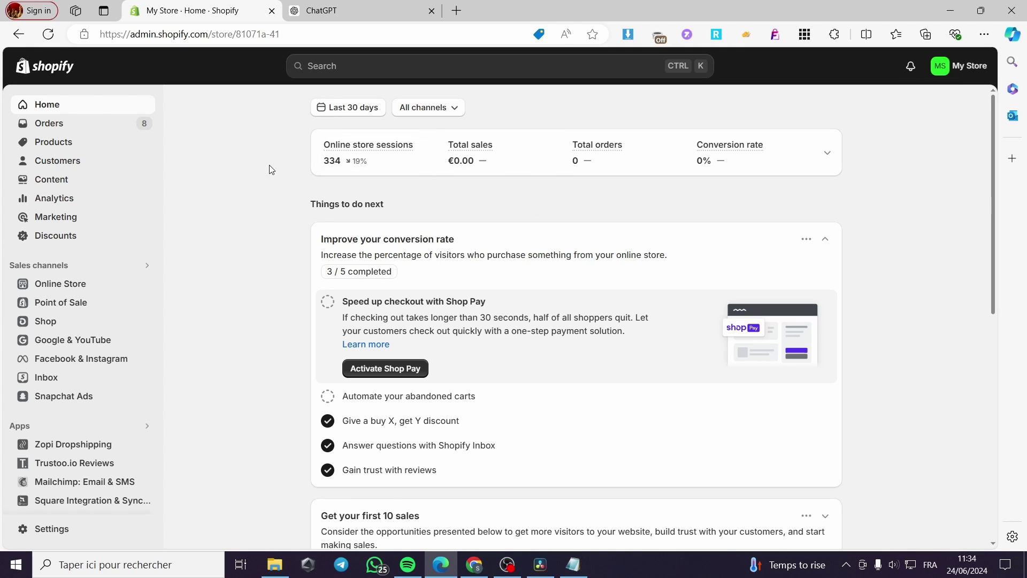
pyautogui.click(41, 148)
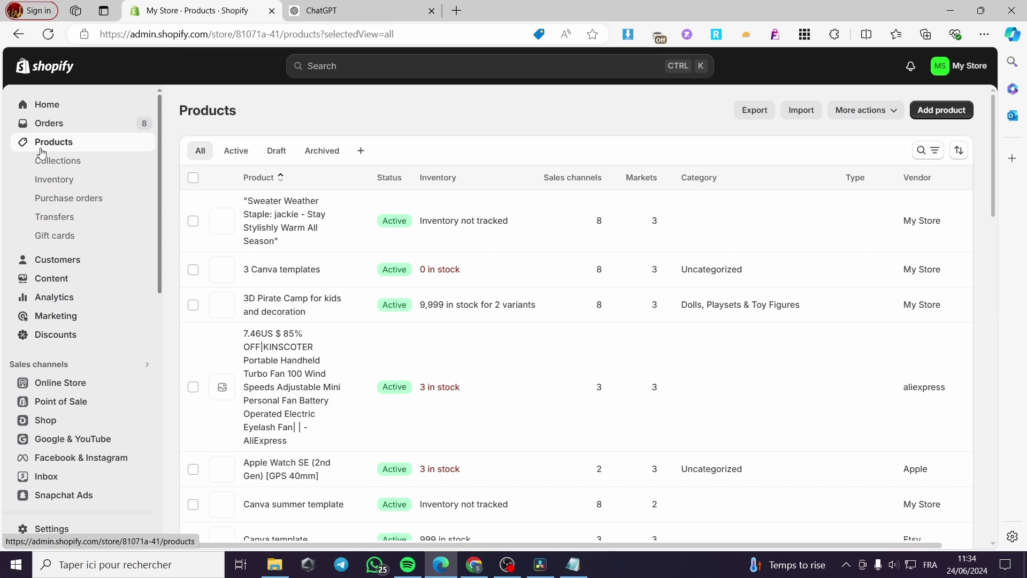
pyautogui.scroll(-3, 321, 267)
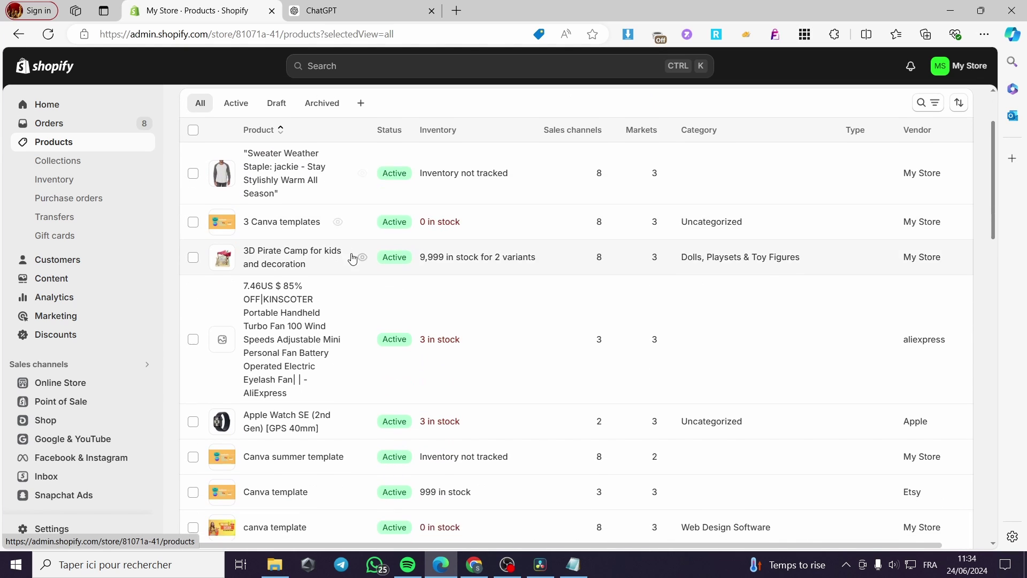
pyautogui.scroll(3, 289, 177)
pyautogui.scroll(-10, 321, 225)
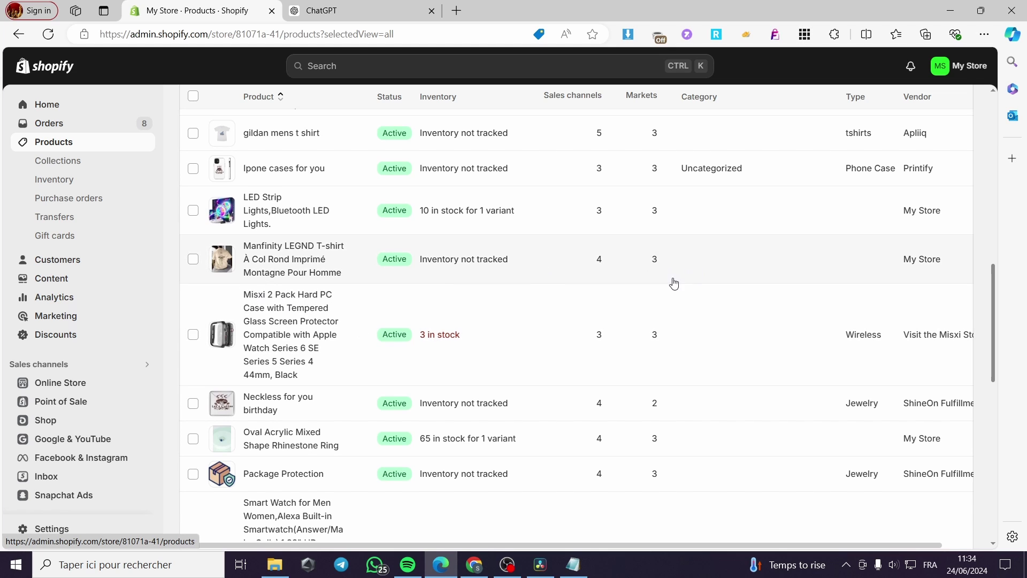
pyautogui.scroll(10, 674, 282)
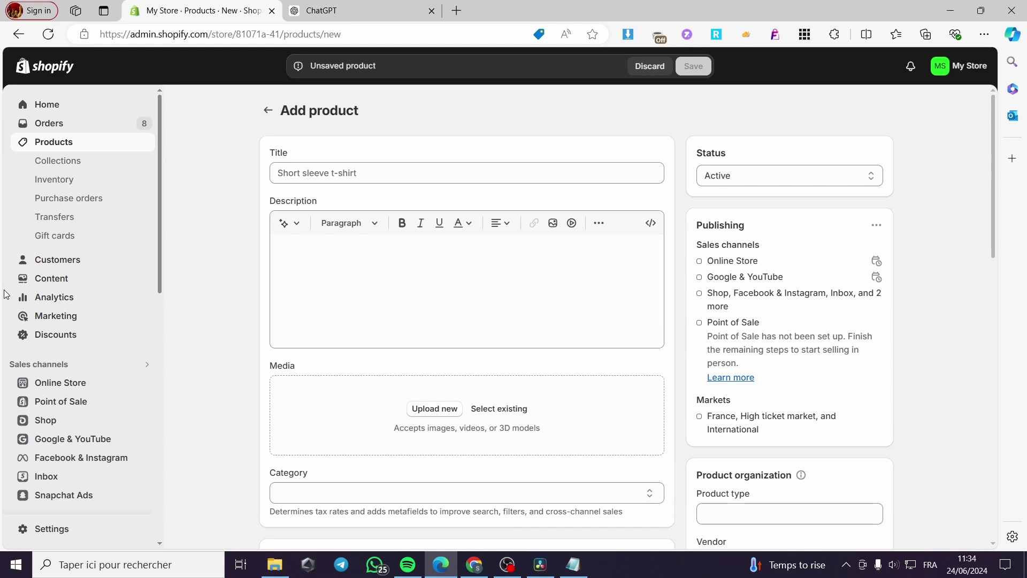
# Enter "Print on demand T-shirt" as the new product's title.
pyautogui.click(318, 169)
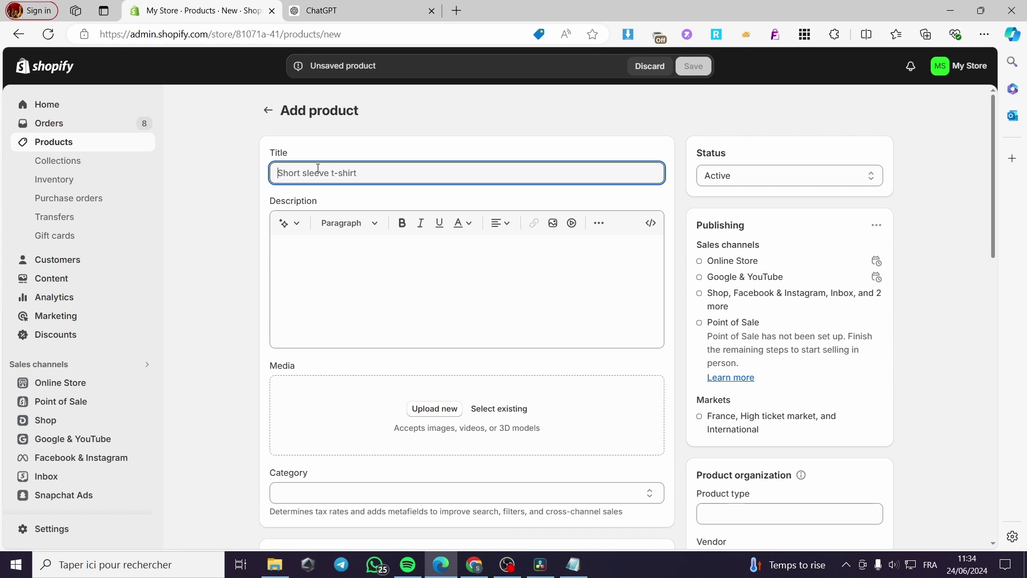
pyautogui.write('P')
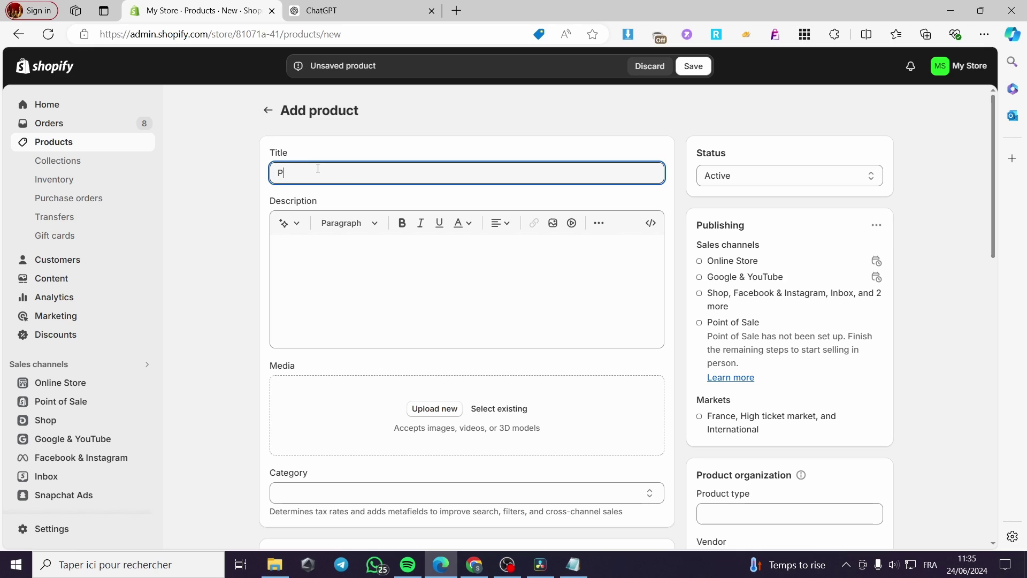
pyautogui.write('OD')
pyautogui.press('BackSpace')
pyautogui.press('BackSpace')
pyautogui.press('BackSpace')
pyautogui.write('rint on demand pro')
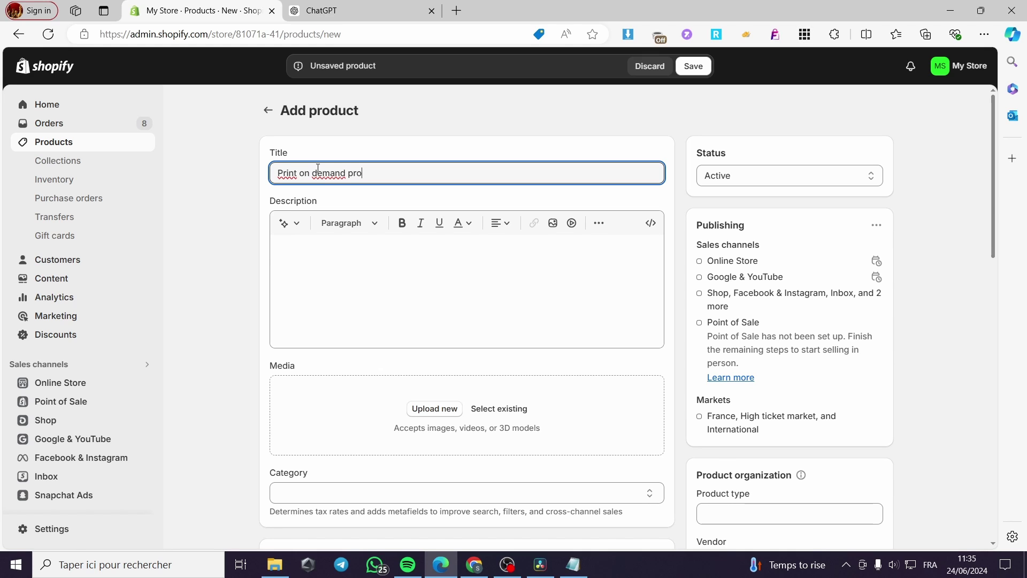
pyautogui.write('du')
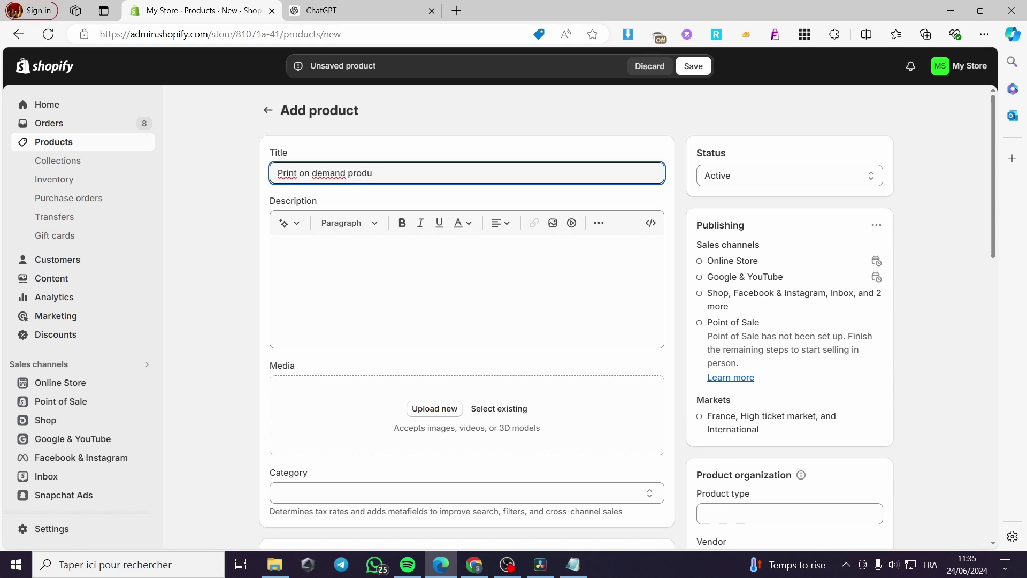
pyautogui.write('ct')
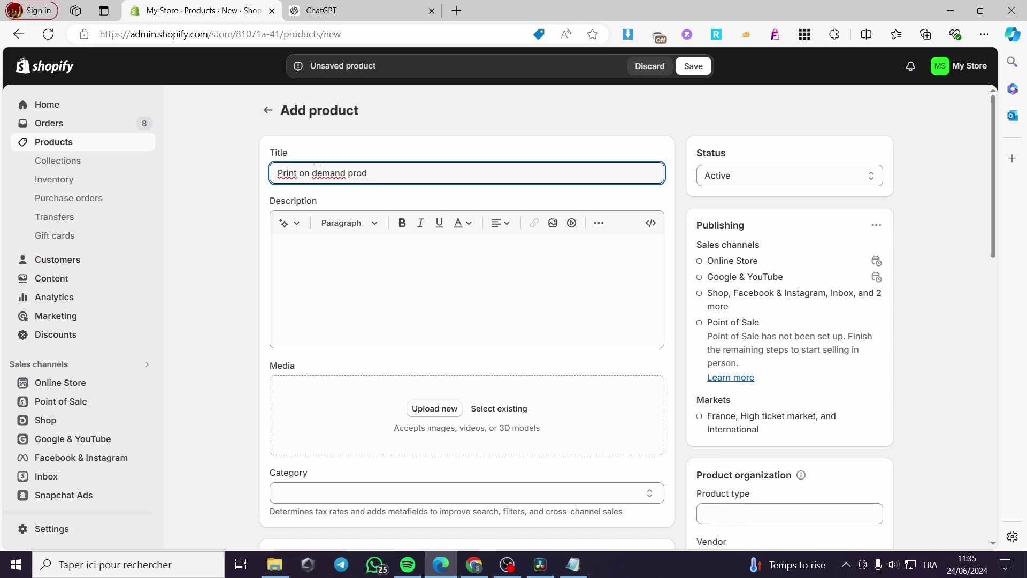
pyautogui.press('BackSpace')
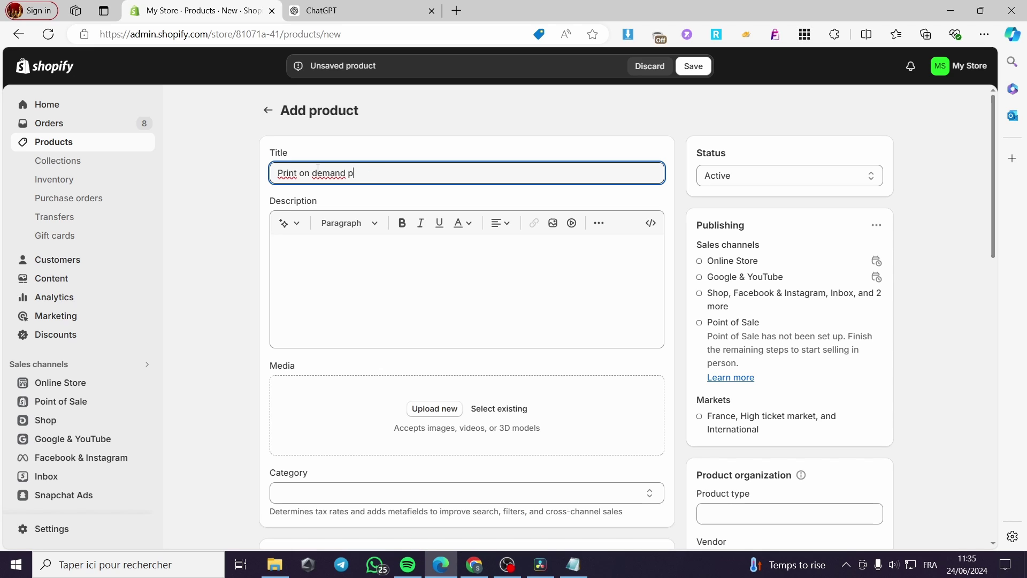
pyautogui.press('BackSpace')
pyautogui.write('-shirt')
# Generate a product description from the keywords "Print on demand T-shirt" in the Expert tone and keep the suggested text.
pyautogui.click(297, 227)
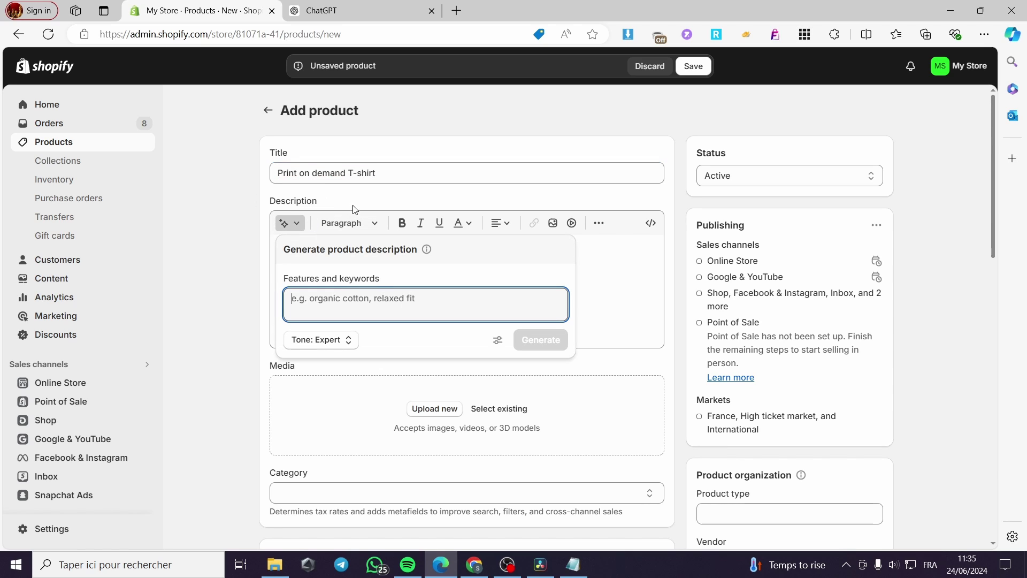
pyautogui.moveTo(380, 172); pyautogui.dragTo(258, 174)
pyautogui.hotkey('ctrl', 'c')
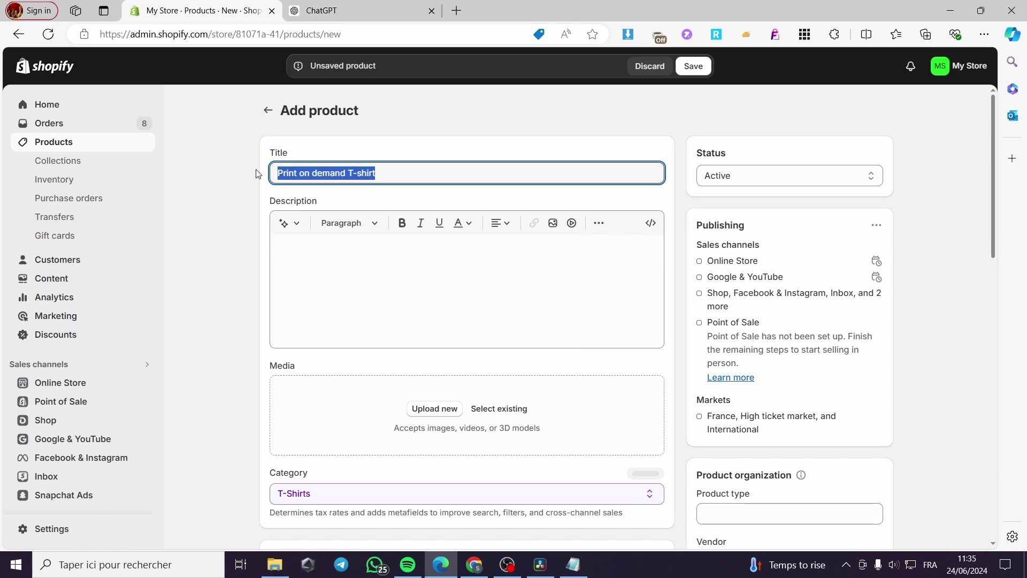
pyautogui.click(291, 223)
pyautogui.hotkey('ctrl', 'v')
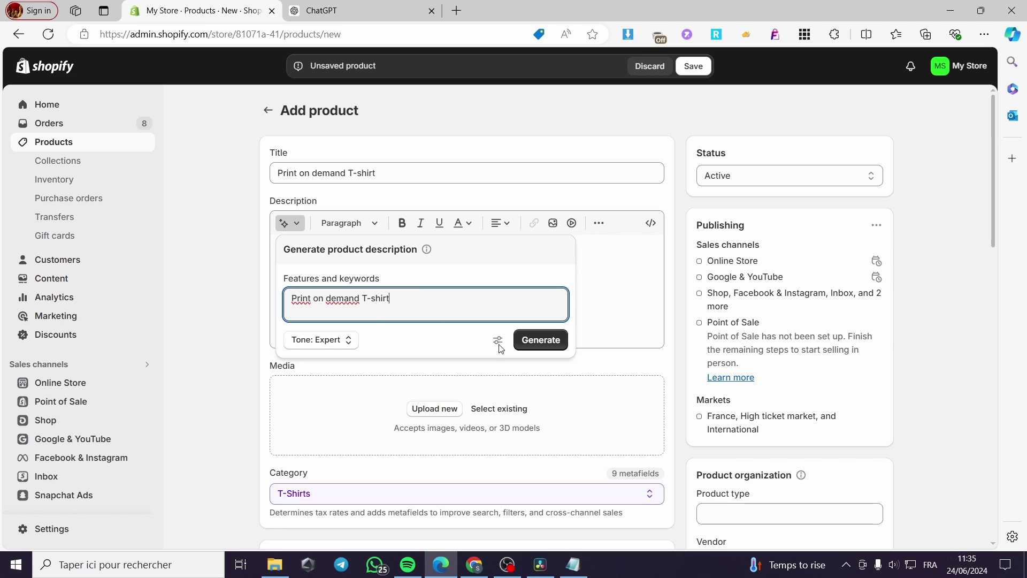
pyautogui.click(542, 342)
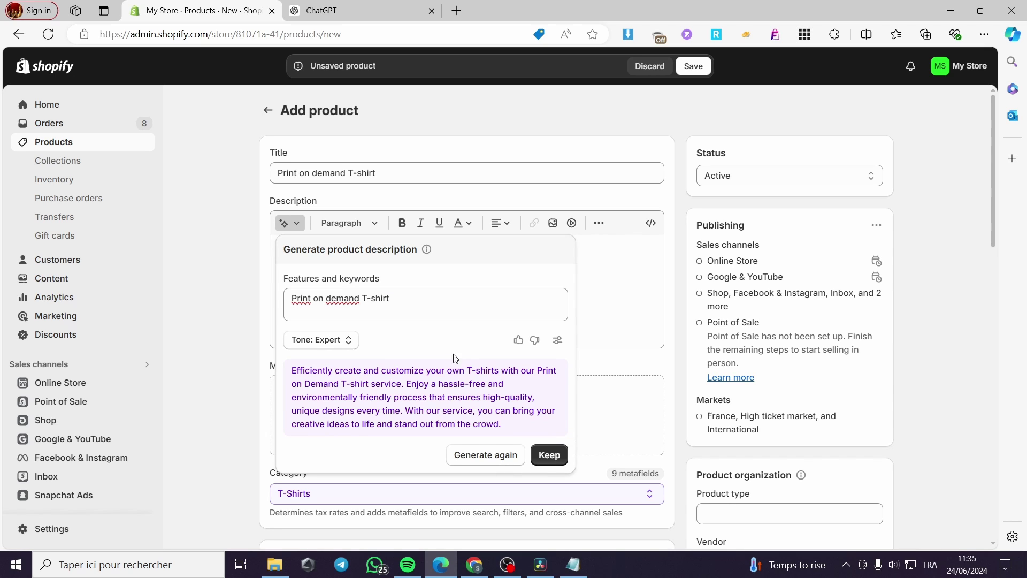
pyautogui.click(550, 455)
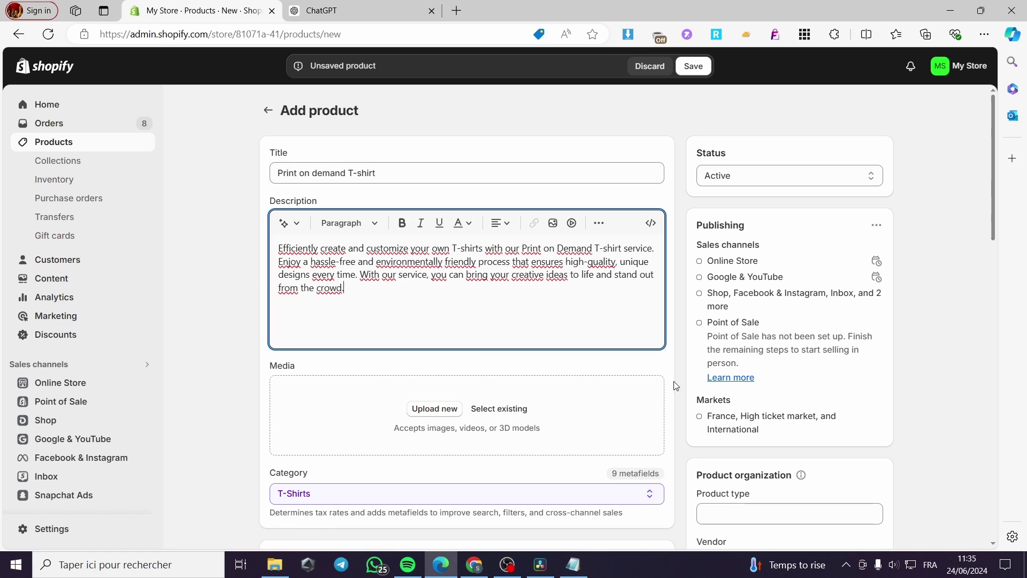
# Upload the white jacket photo 710jWDDY7zL._AC_SX679_ from the Téléchargements folder to the product's media.
pyautogui.scroll(-2, 493, 324)
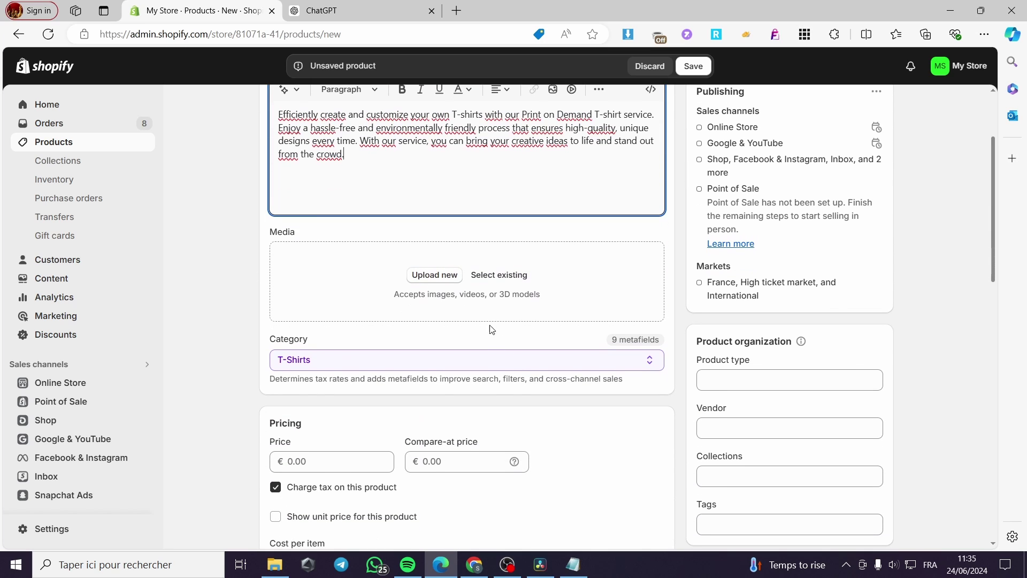
pyautogui.click(432, 277)
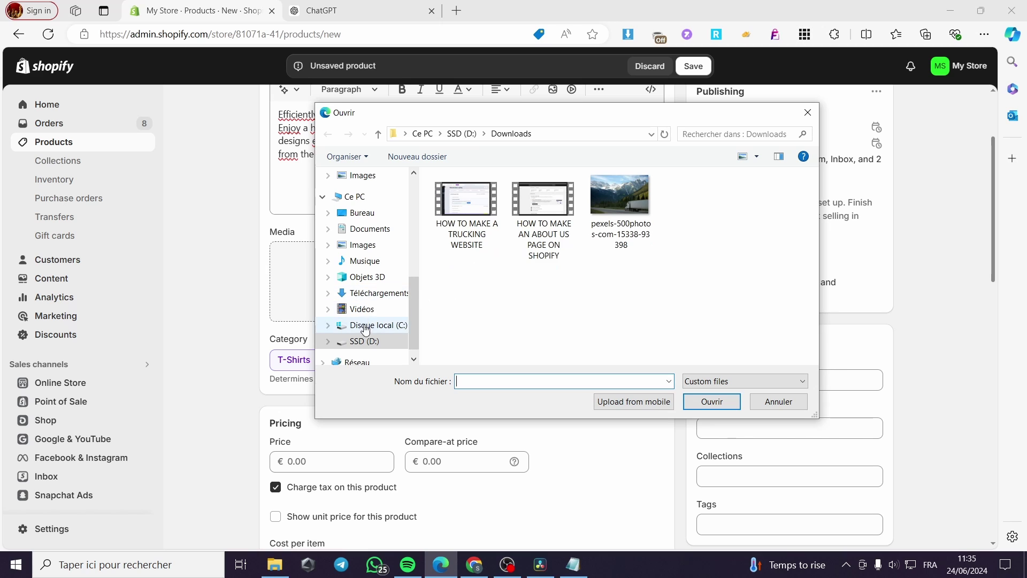
pyautogui.click(385, 300)
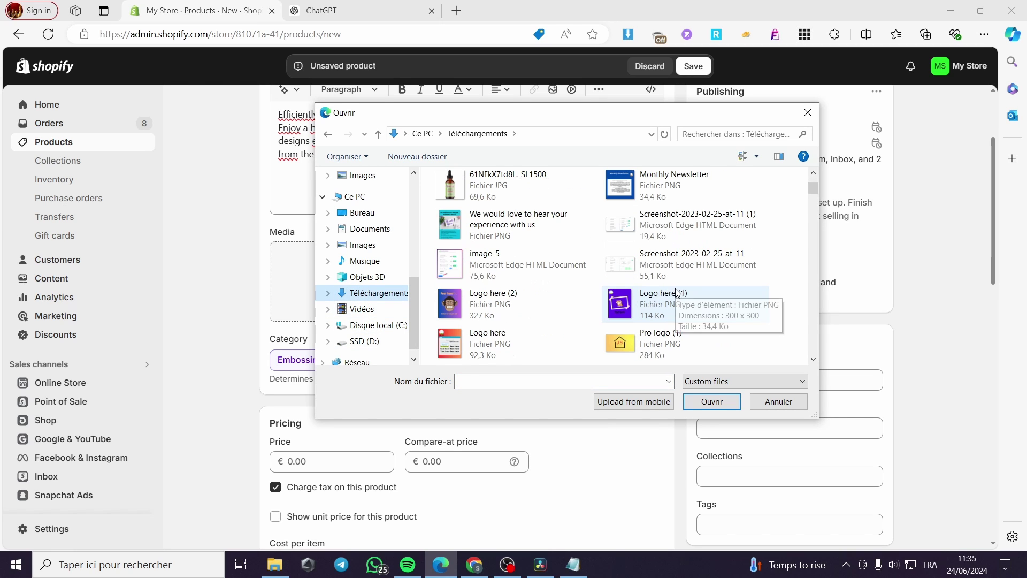
pyautogui.scroll(-5, 676, 294)
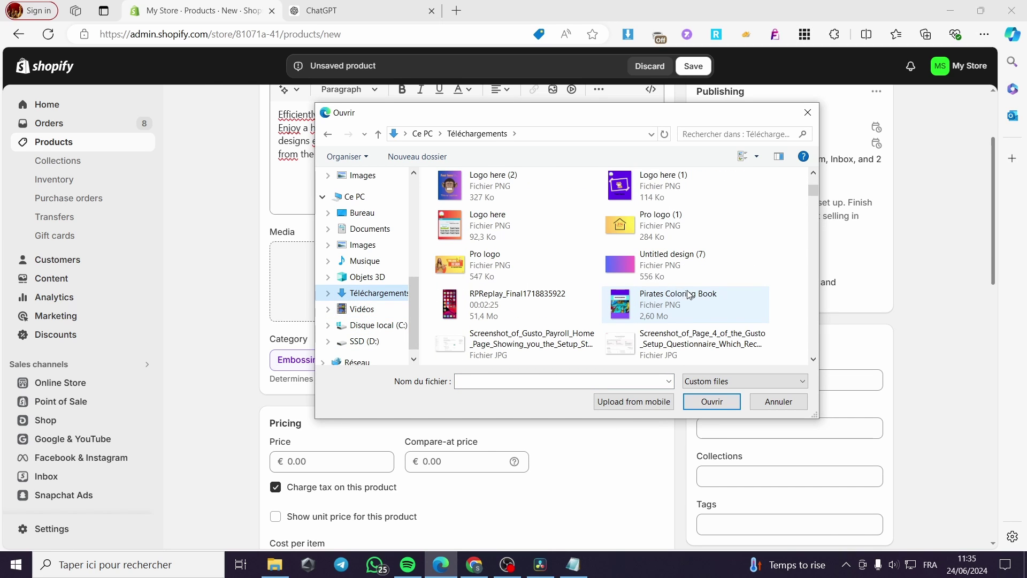
pyautogui.scroll(-6, 688, 295)
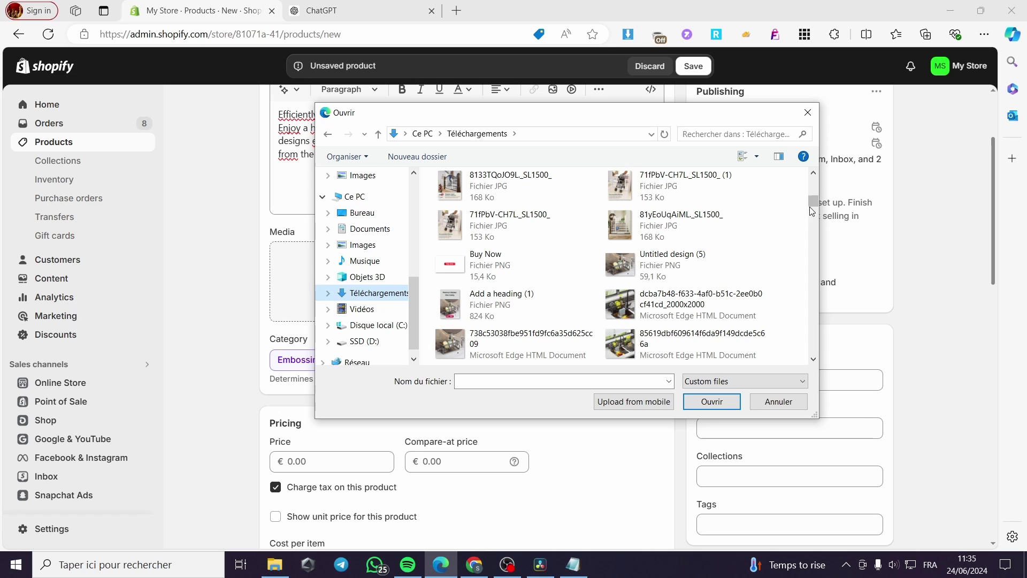
pyautogui.moveTo(813, 211); pyautogui.dragTo(819, 252)
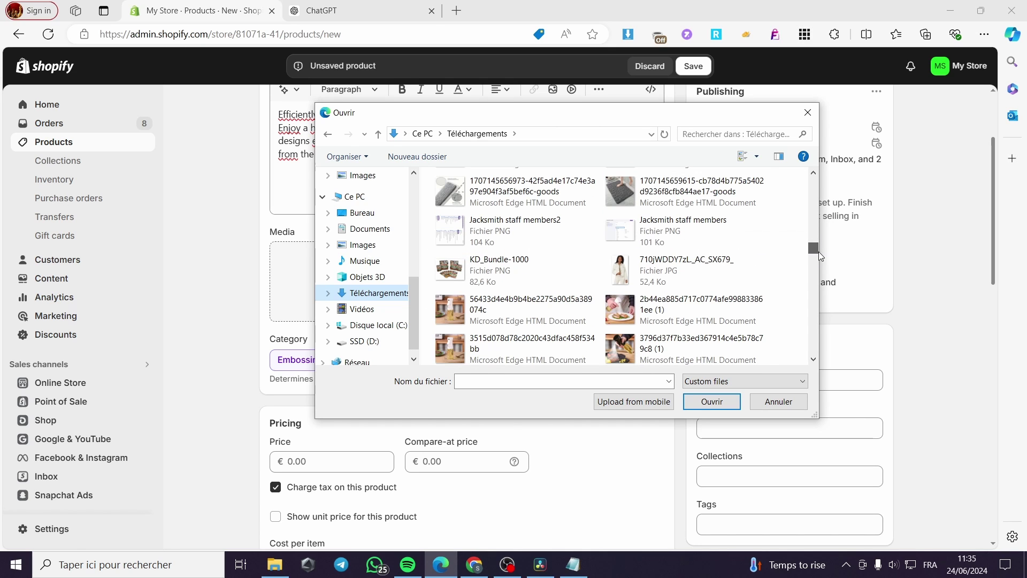
pyautogui.doubleClick(692, 275)
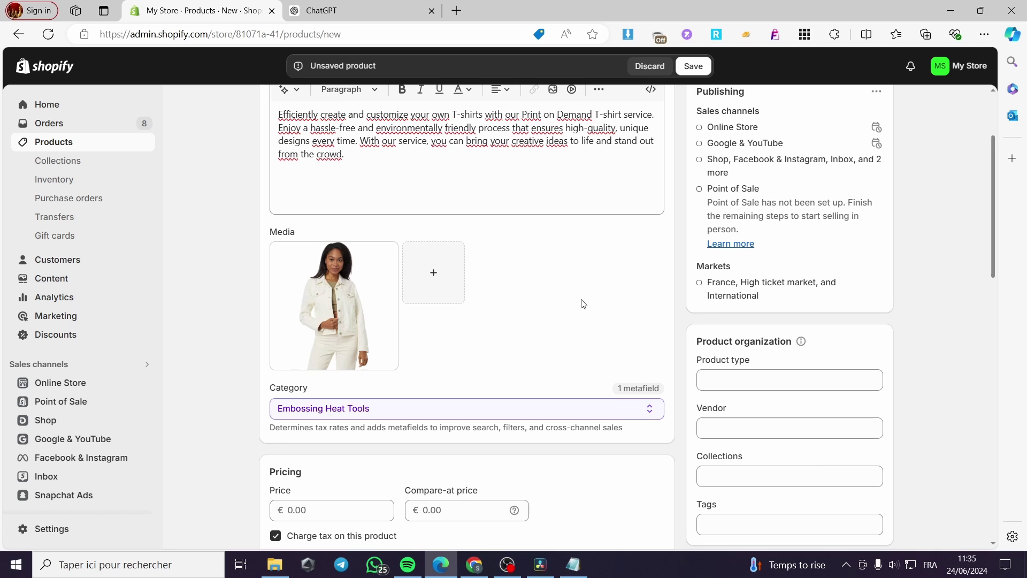
# Preview the uploaded white jacket photo and delete it from the product's media.
pyautogui.scroll(-2, 485, 294)
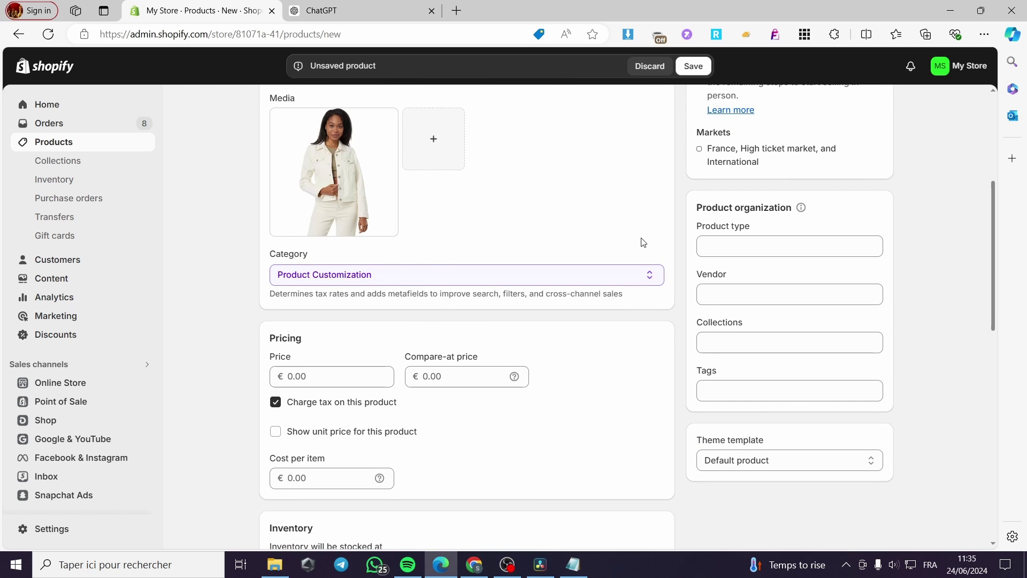
pyautogui.moveTo(347, 123)
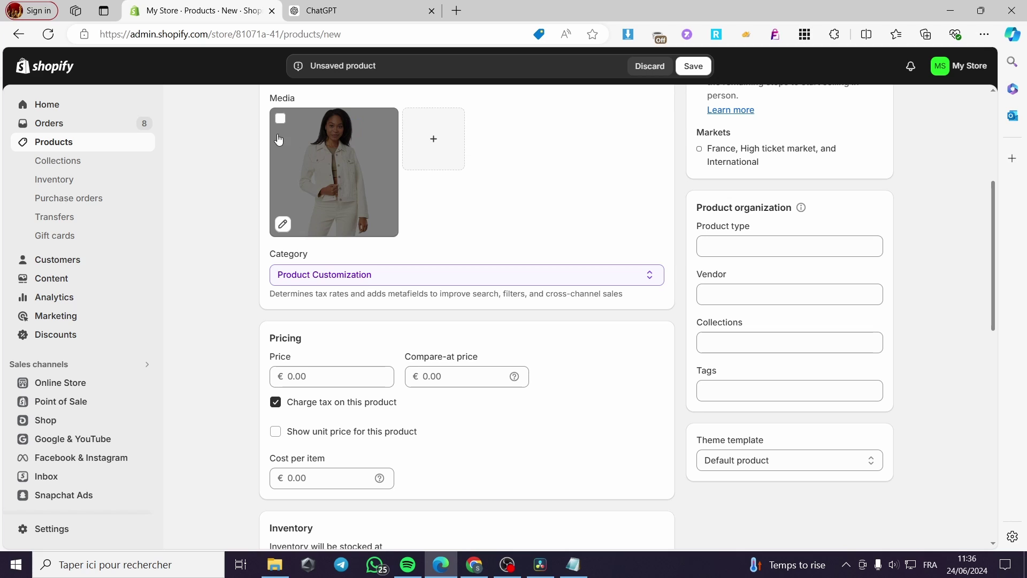
pyautogui.click(332, 161)
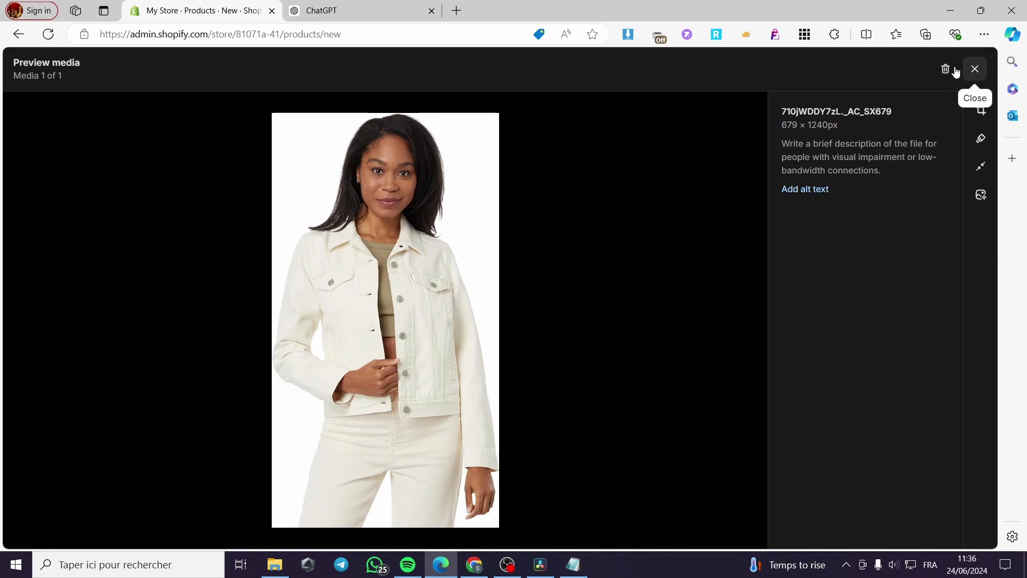
pyautogui.click(955, 69)
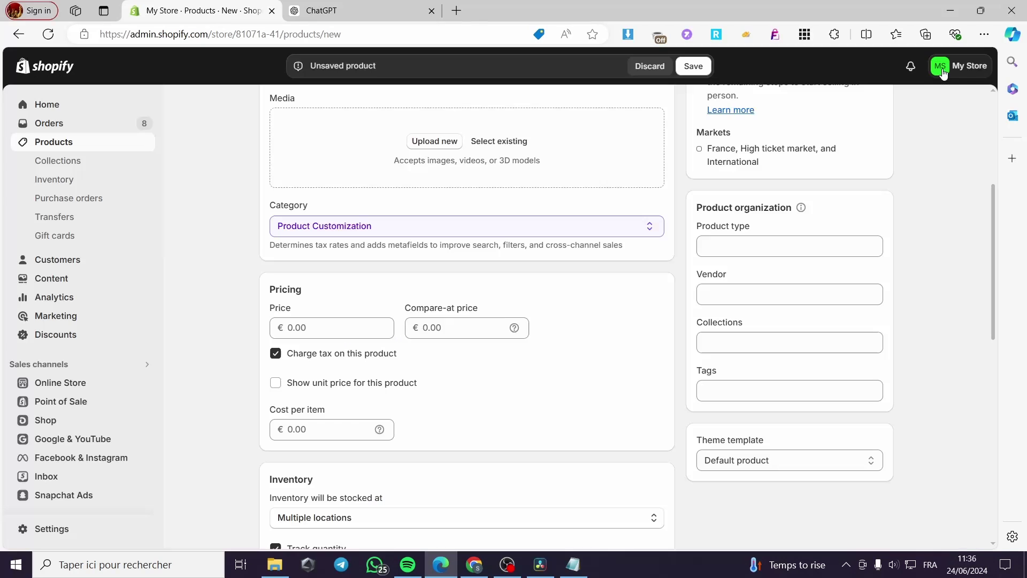
# Upload the dark grey long-sleeve sweater photo from the Téléchargements folder to the product's media.
pyautogui.click(434, 142)
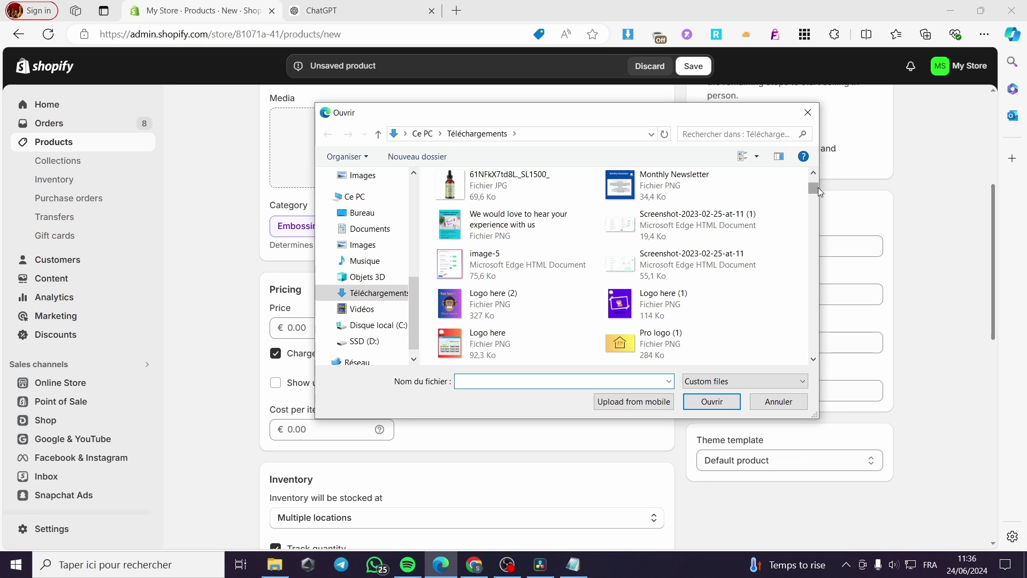
pyautogui.moveTo(820, 191); pyautogui.dragTo(827, 300)
pyautogui.scroll(5, 692, 298)
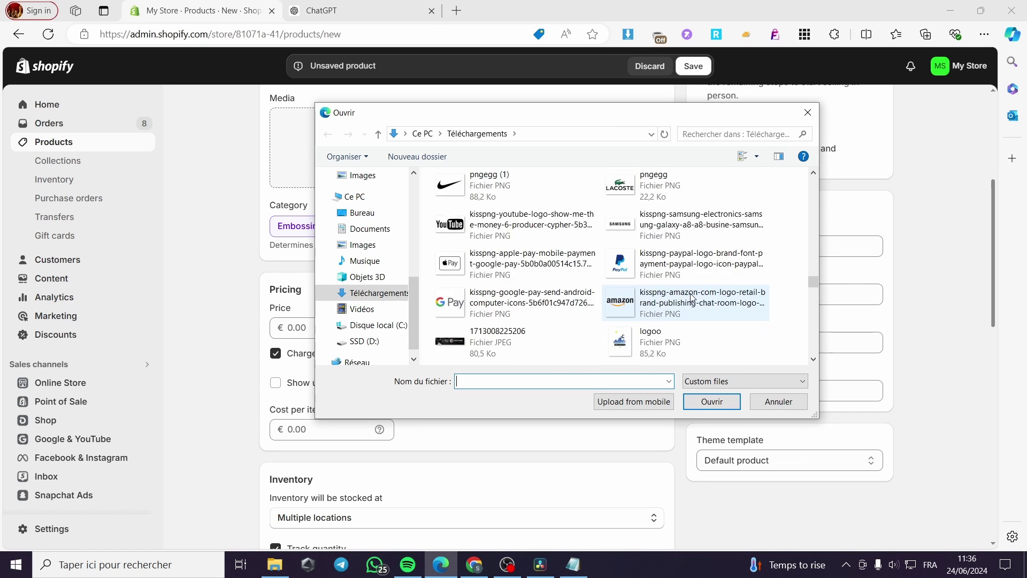
pyautogui.scroll(-3, 690, 298)
pyautogui.doubleClick(619, 298)
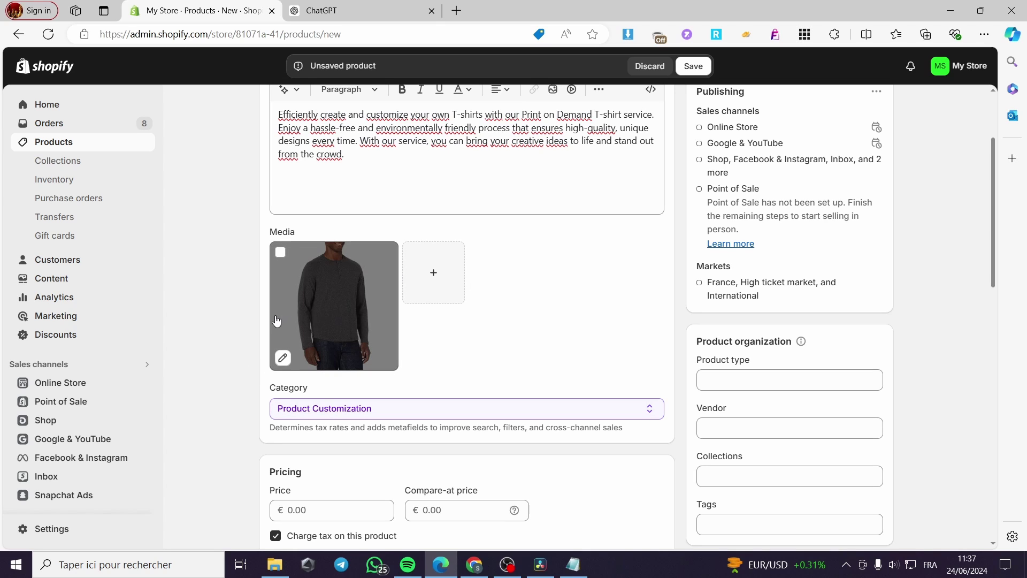
# Change the product title to "Print on demand Sweater".
pyautogui.scroll(3, 340, 325)
pyautogui.moveTo(376, 172); pyautogui.dragTo(363, 172)
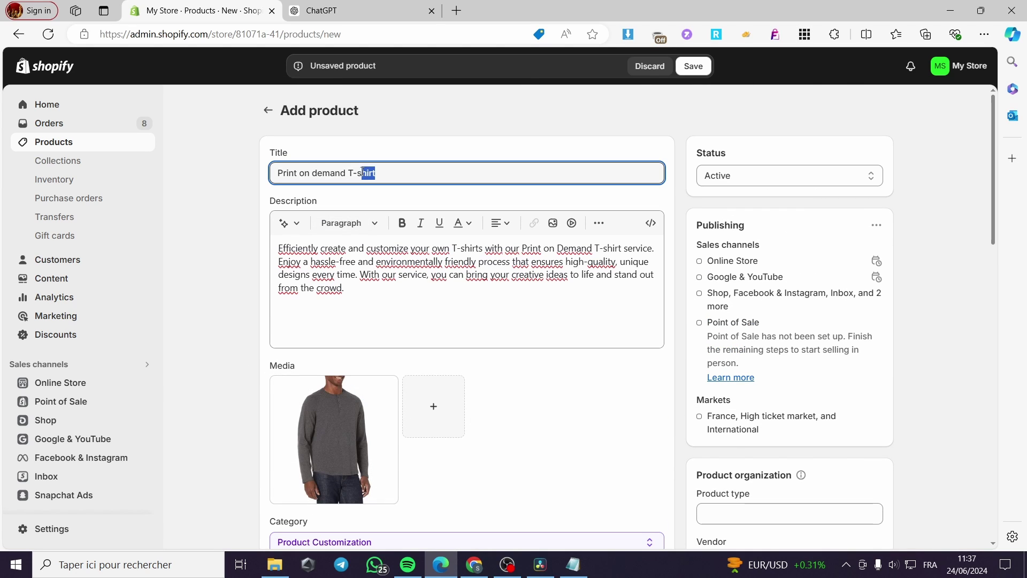
pyautogui.write('Sweate')
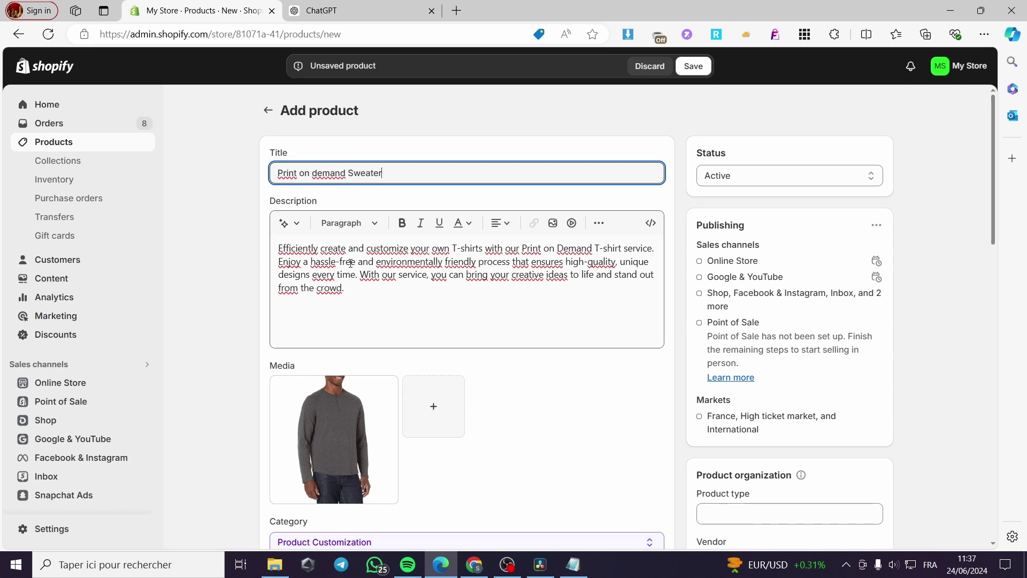
# Replace both mentions of T-shirt in the first sentence of the product description with "sweater".
pyautogui.moveTo(453, 248); pyautogui.dragTo(480, 246)
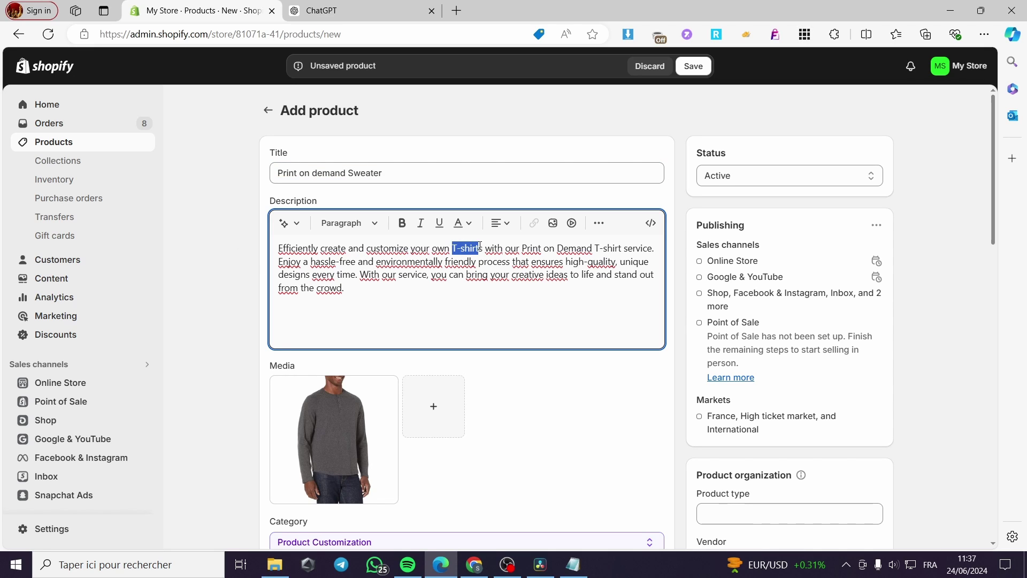
pyautogui.write('sweater')
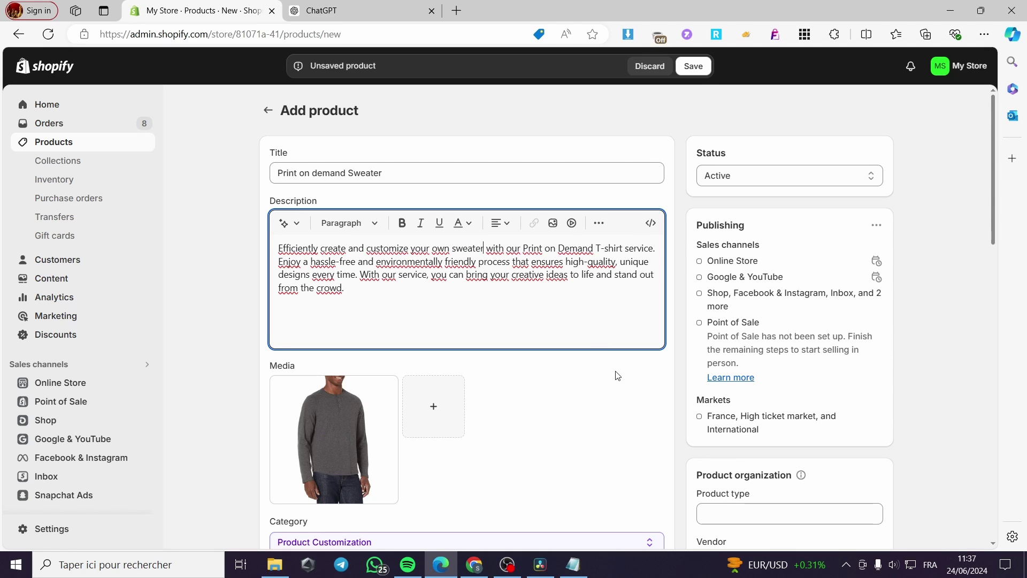
pyautogui.moveTo(623, 249); pyautogui.dragTo(603, 248)
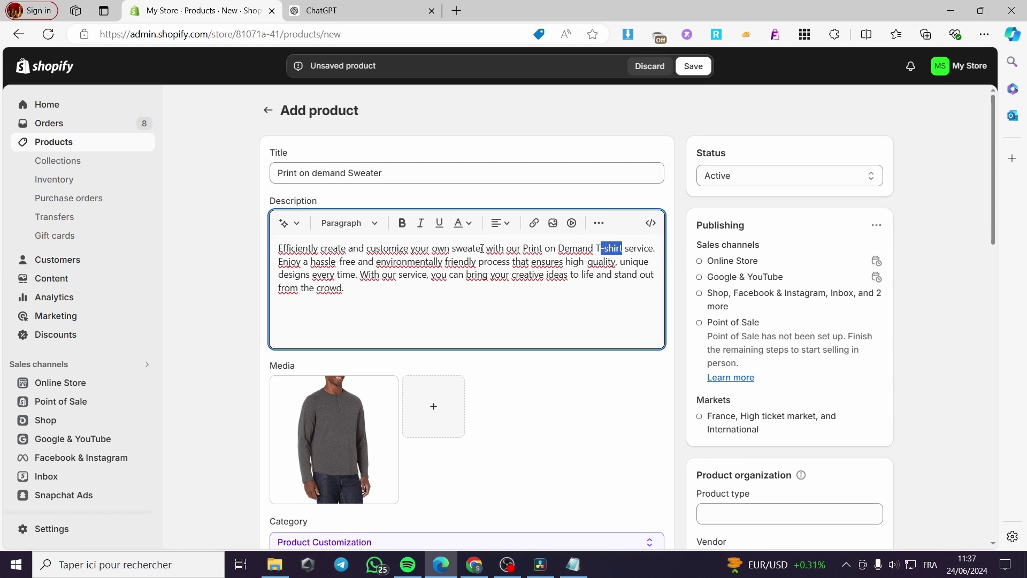
pyautogui.moveTo(483, 248); pyautogui.dragTo(453, 248)
pyautogui.hotkey('ctrl', 'c')
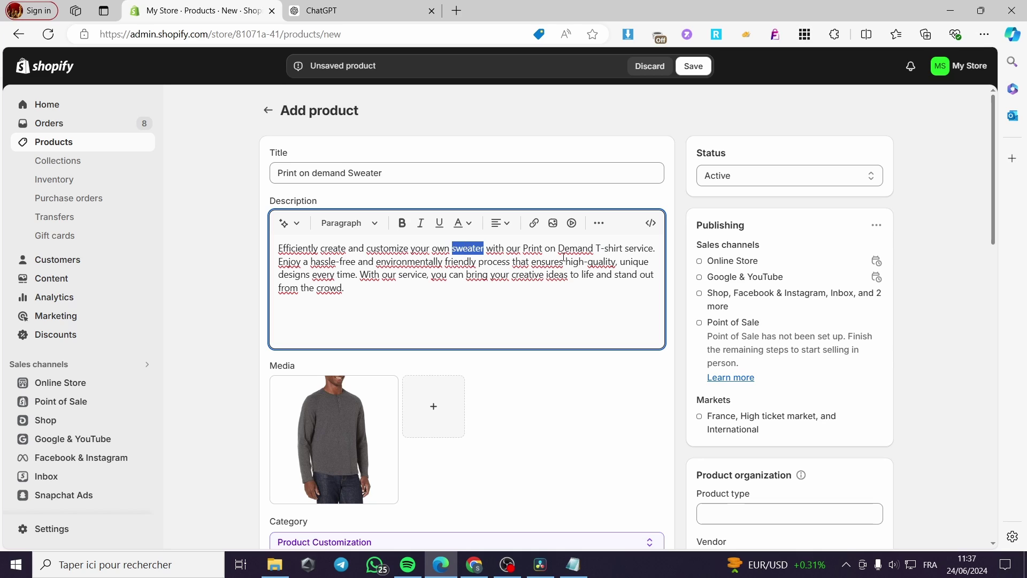
pyautogui.moveTo(595, 248); pyautogui.dragTo(625, 249)
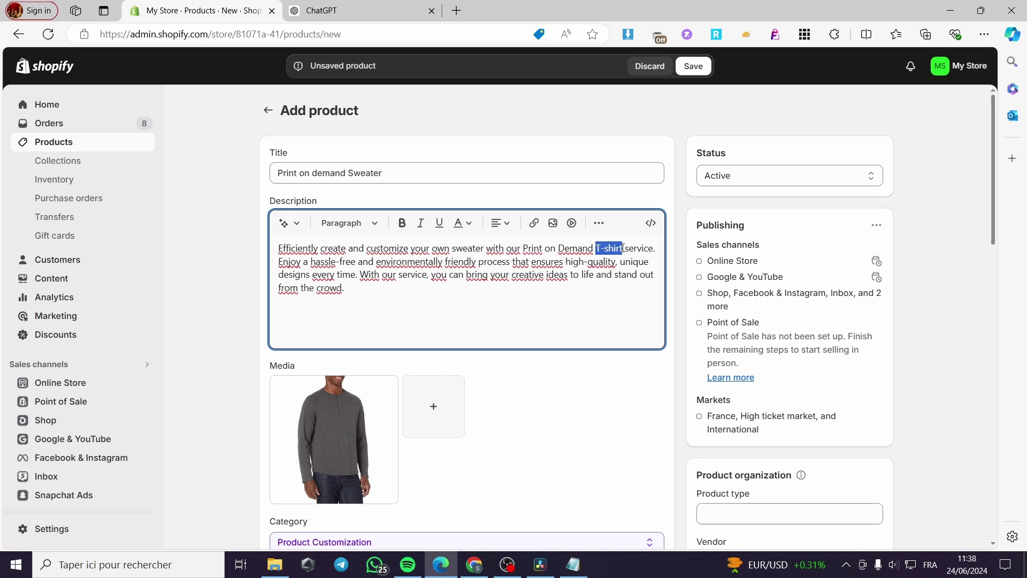
pyautogui.hotkey('ctrl', 'v')
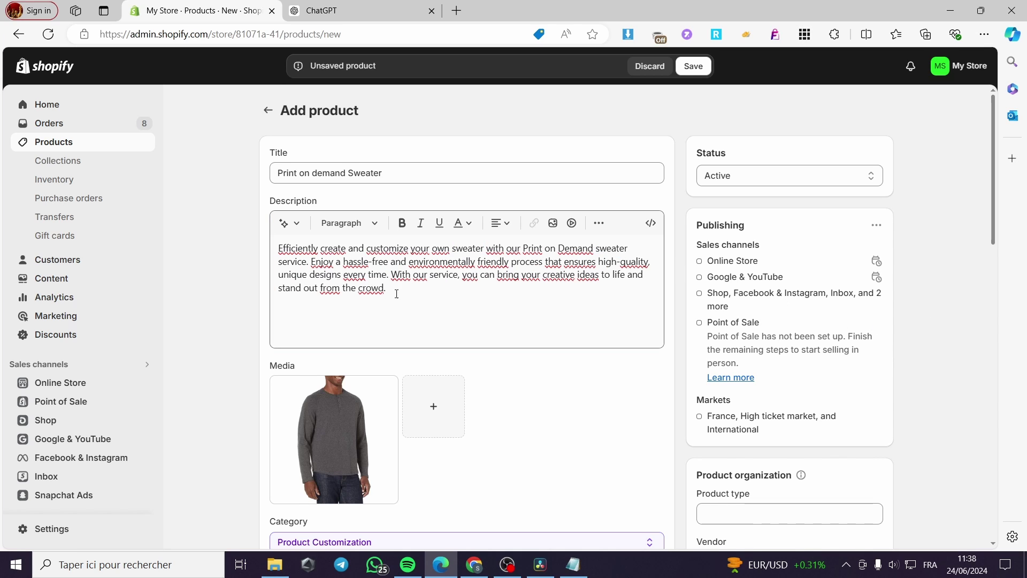
# Set the sweater product's price to €29.99.
pyautogui.scroll(-5, 407, 291)
pyautogui.click(330, 379)
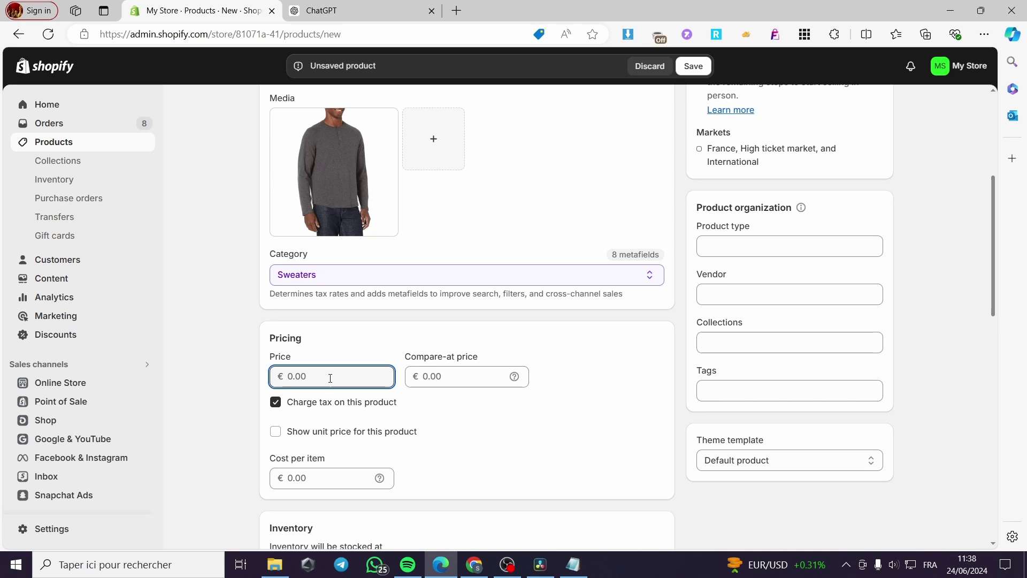
pyautogui.write('29.99')
pyautogui.click(242, 405)
# Set the product's inventory quantity to 9999 and allow it to continue selling when out of stock.
pyautogui.scroll(-4, 242, 406)
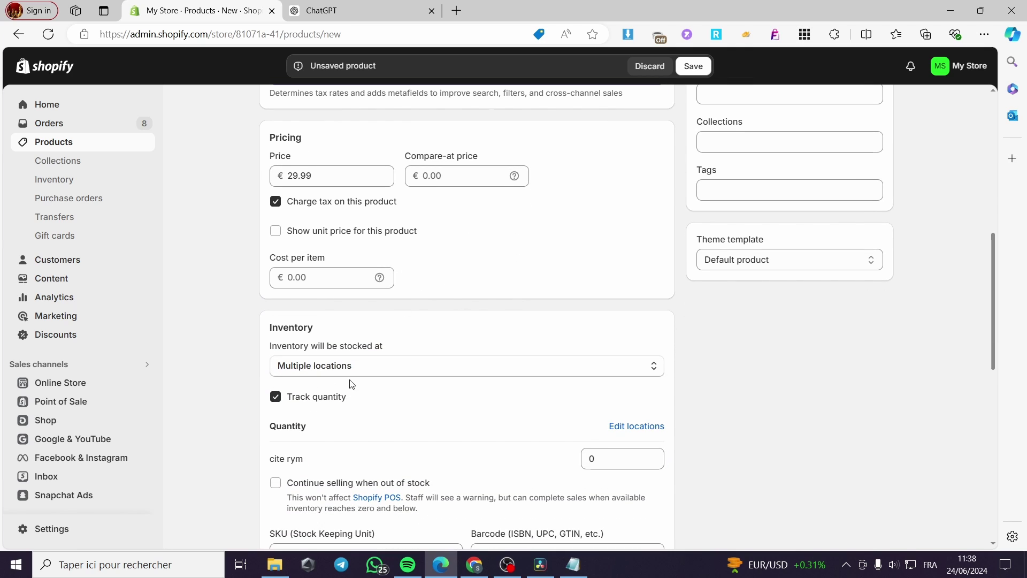
pyautogui.click(612, 458)
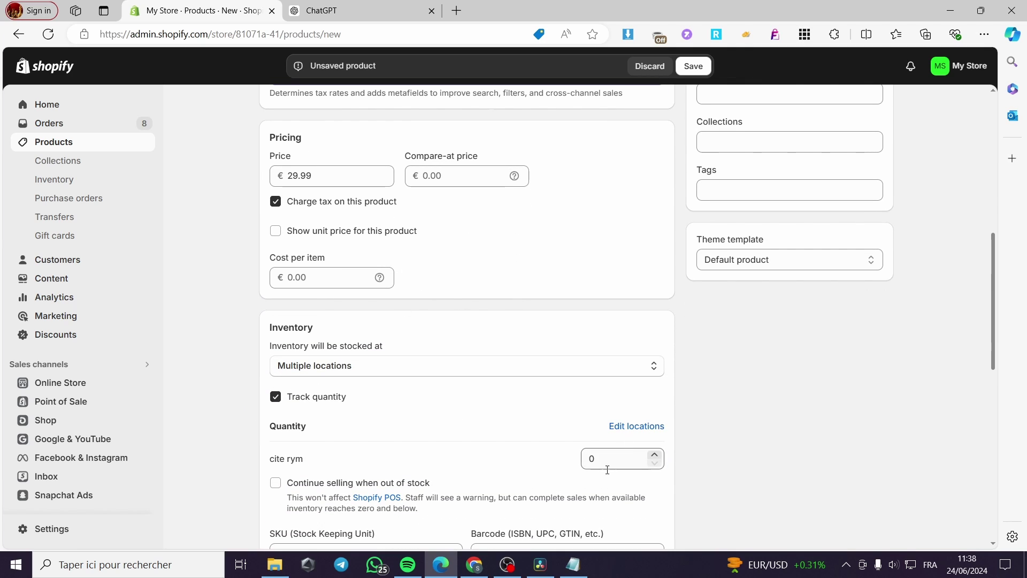
pyautogui.write('9999')
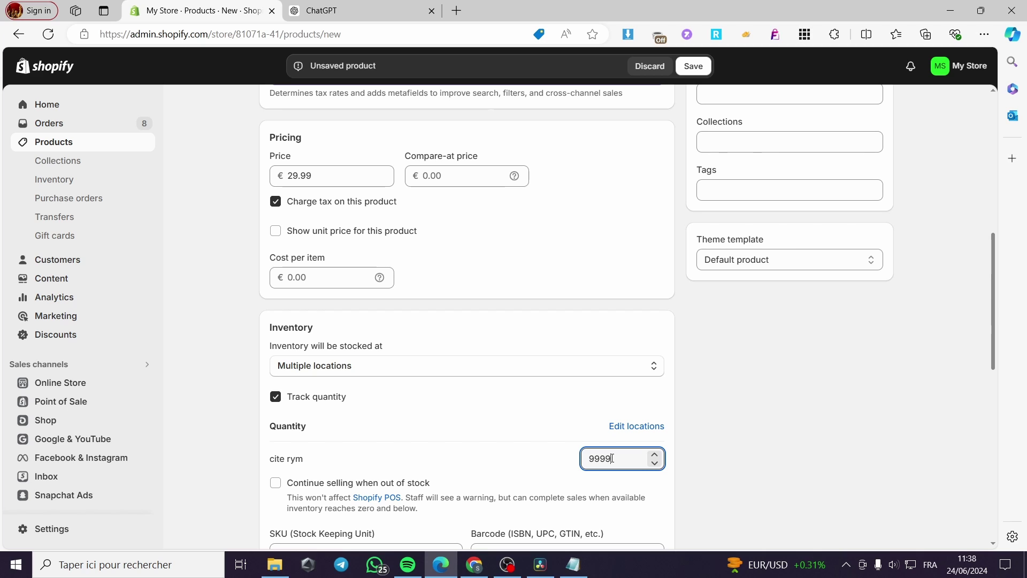
pyautogui.click(359, 482)
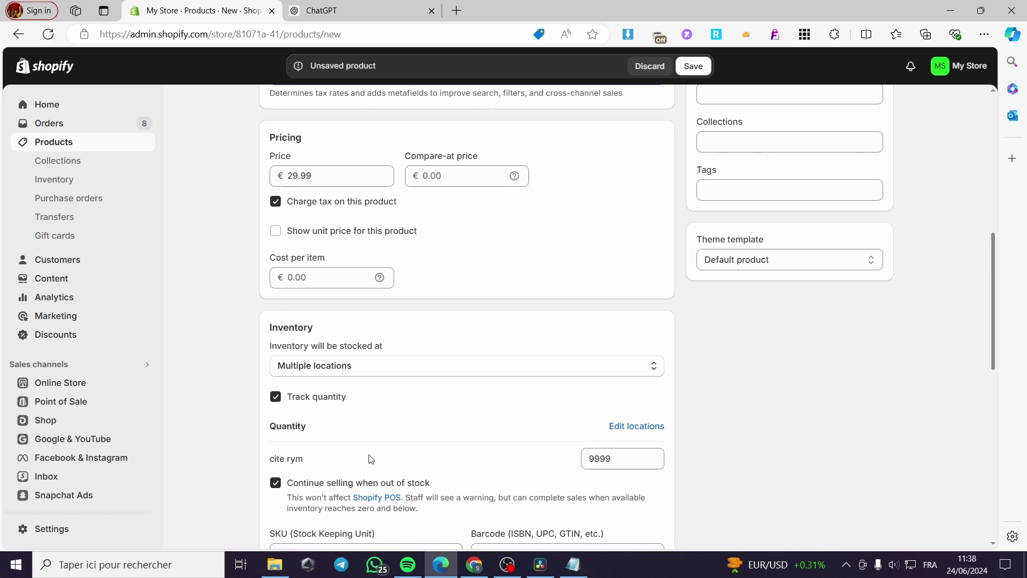
pyautogui.click(623, 427)
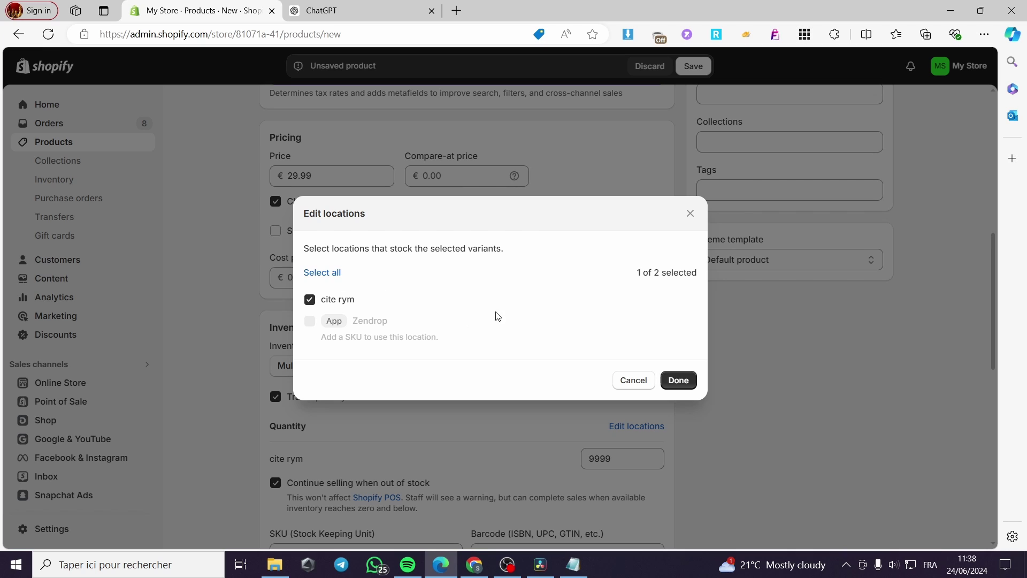
pyautogui.click(678, 380)
# Set the shipping weight of the physical product to 0.1 kg.
pyautogui.scroll(-5, 313, 365)
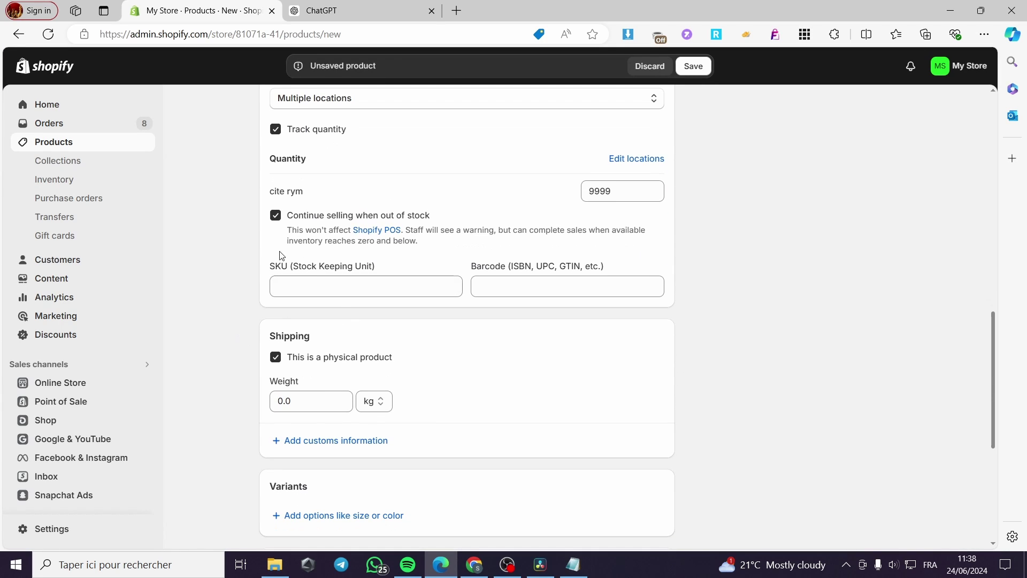
pyautogui.click(348, 284)
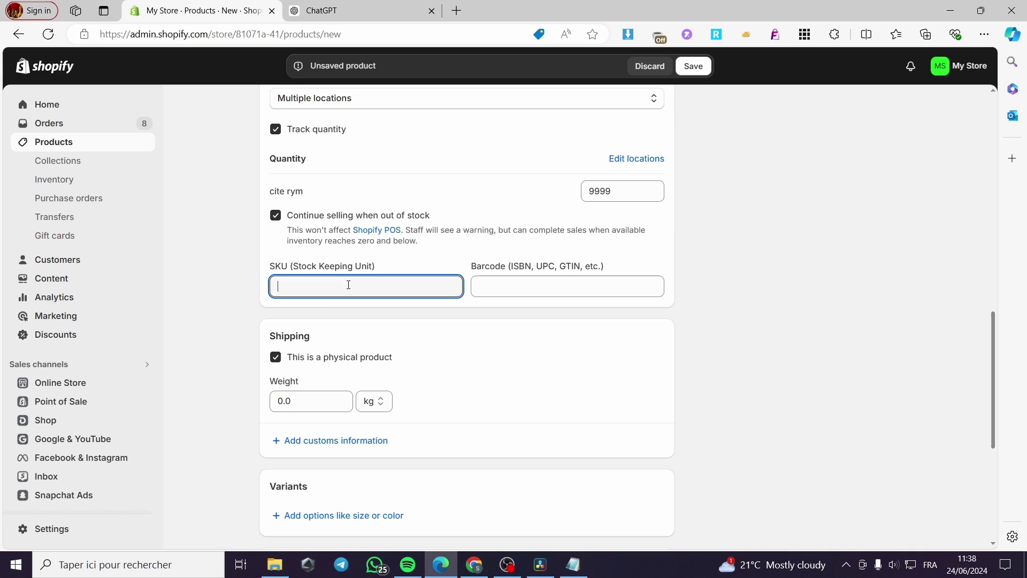
pyautogui.click(492, 282)
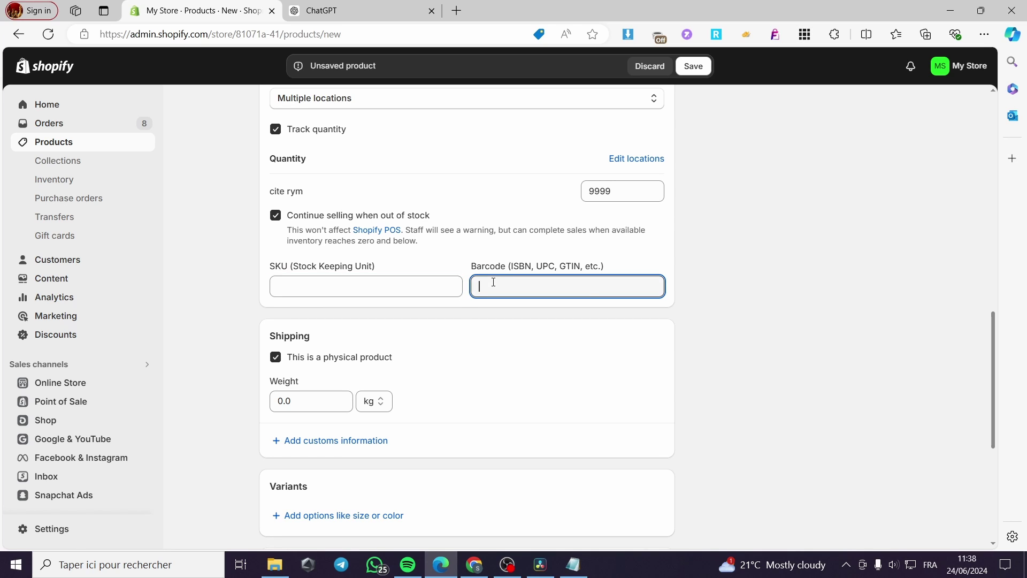
pyautogui.click(717, 301)
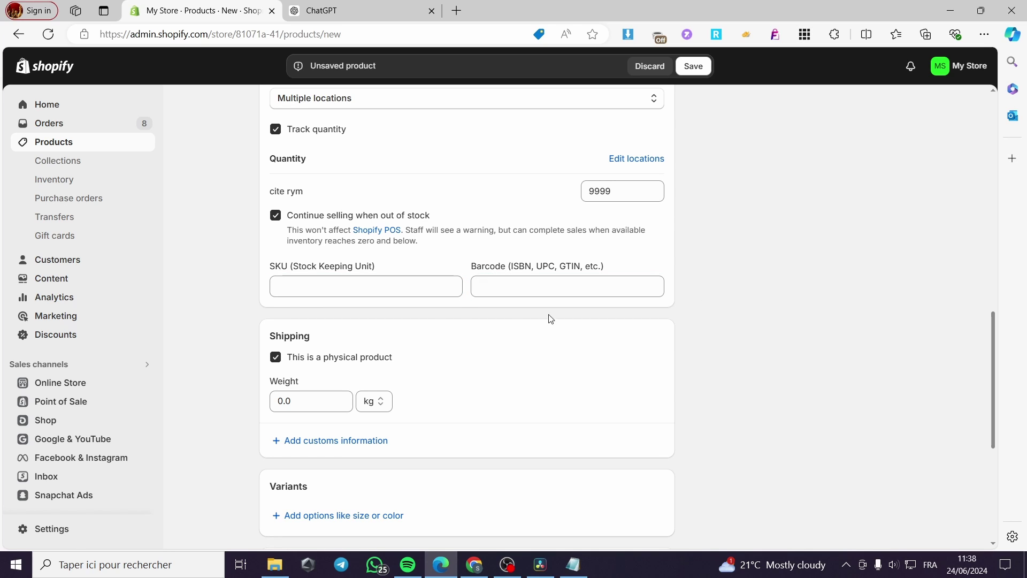
pyautogui.click(310, 401)
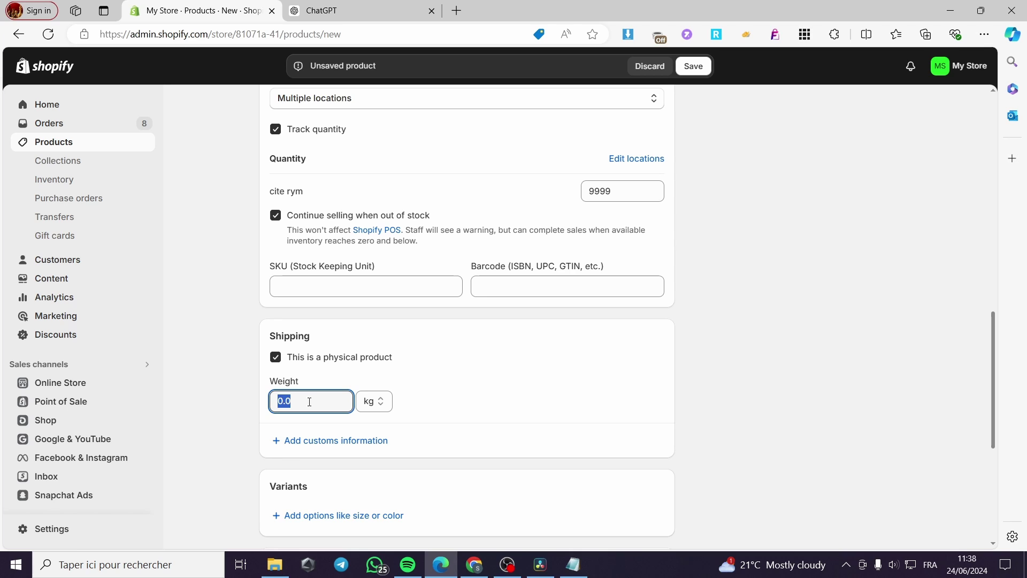
pyautogui.write('0.1')
pyautogui.click(257, 372)
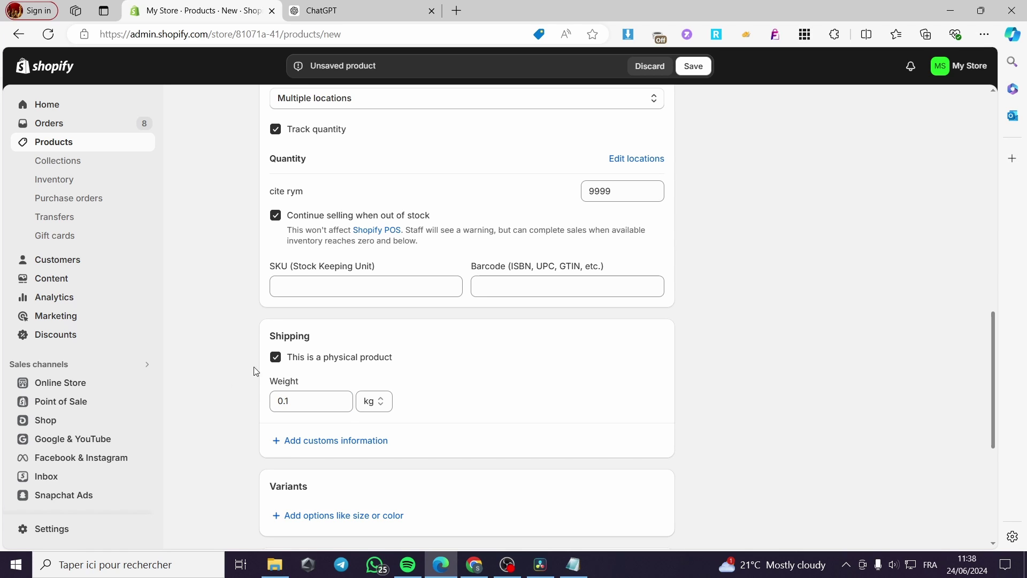
# Review the completed product form from variants and metafields up to the title, and save the sweater product.
pyautogui.scroll(-3, 429, 348)
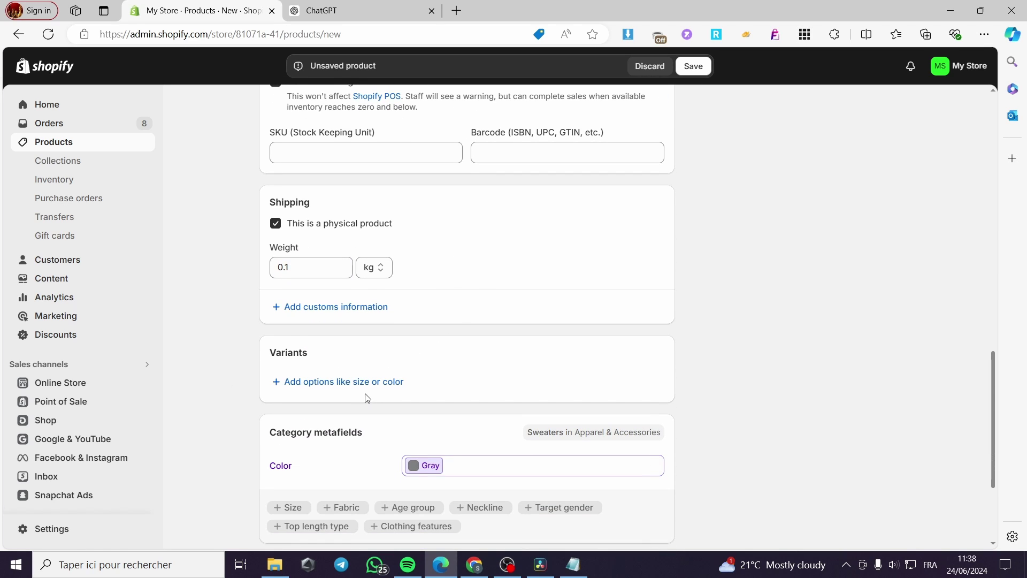
pyautogui.scroll(-3, 390, 379)
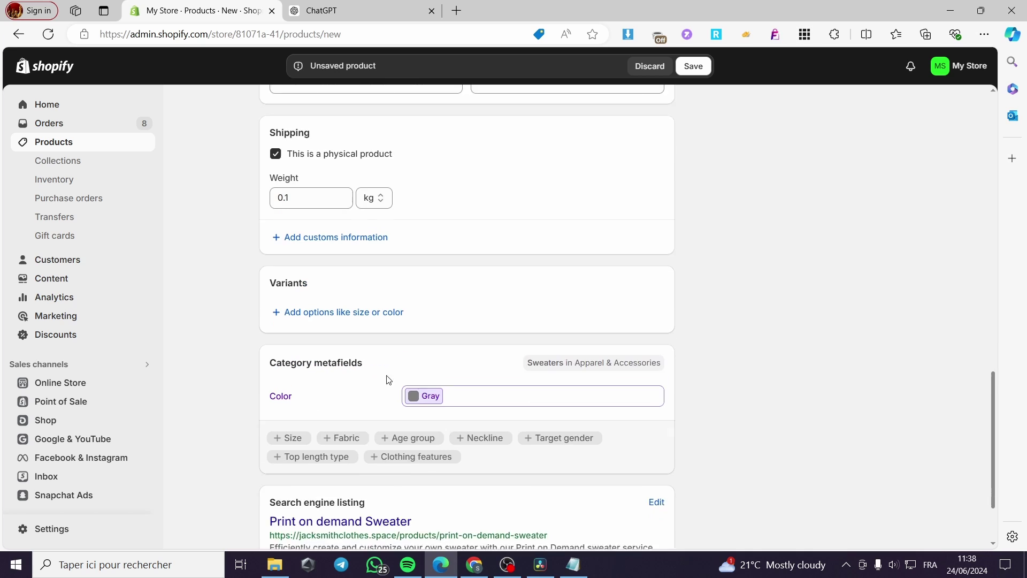
pyautogui.scroll(15, 431, 378)
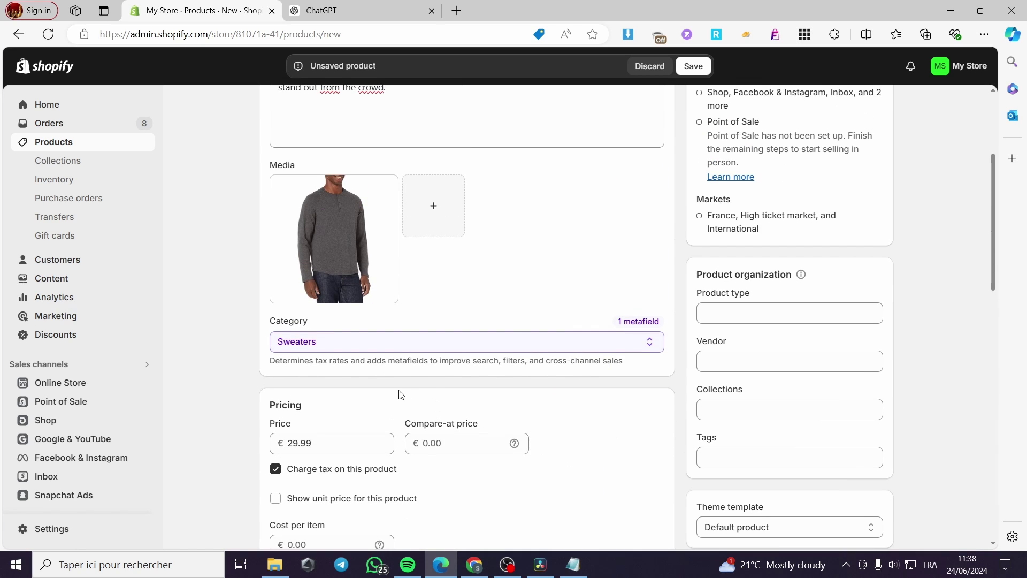
pyautogui.scroll(-7, 535, 407)
pyautogui.scroll(11, 578, 392)
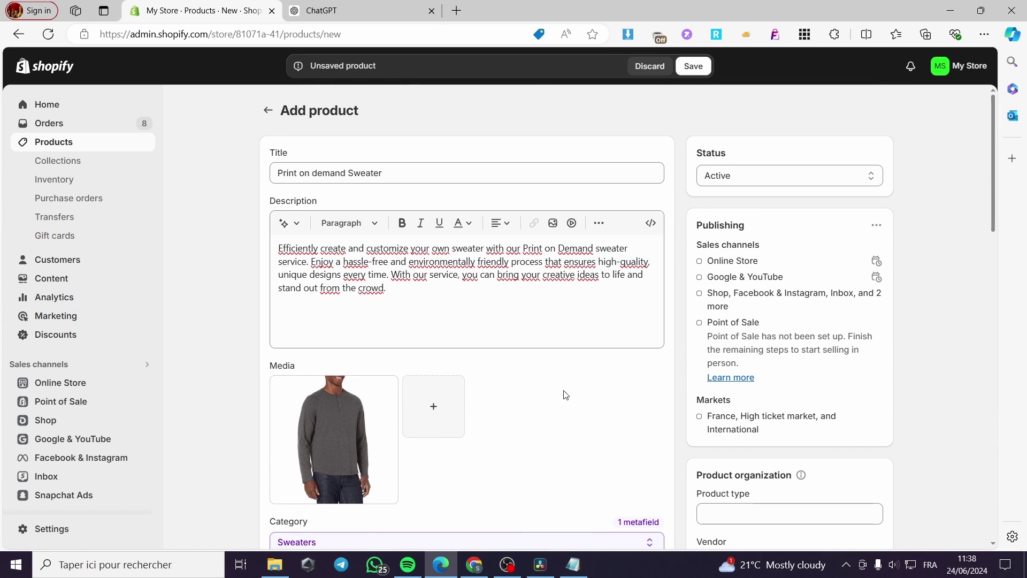
pyautogui.click(703, 71)
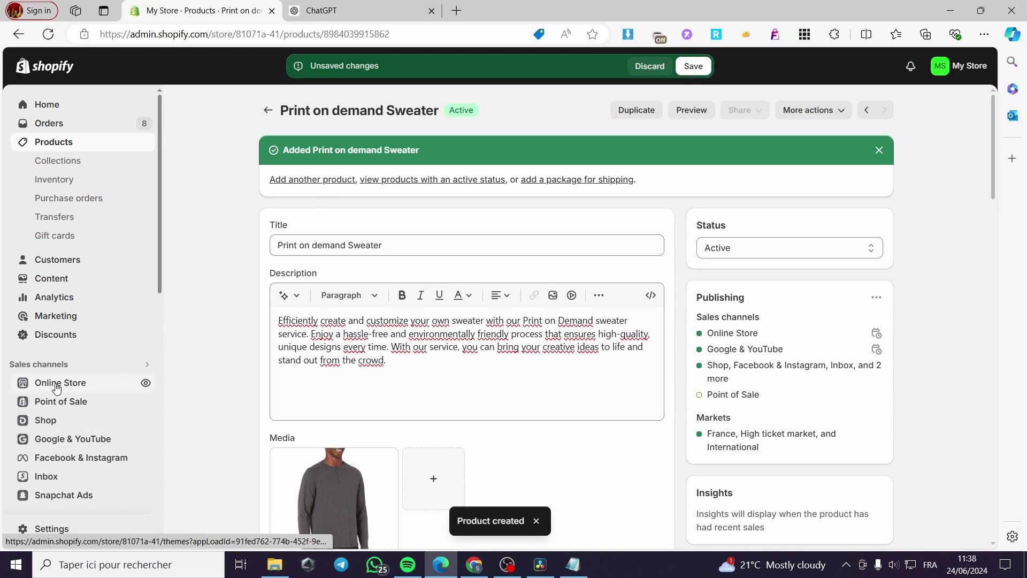
pyautogui.click(695, 67)
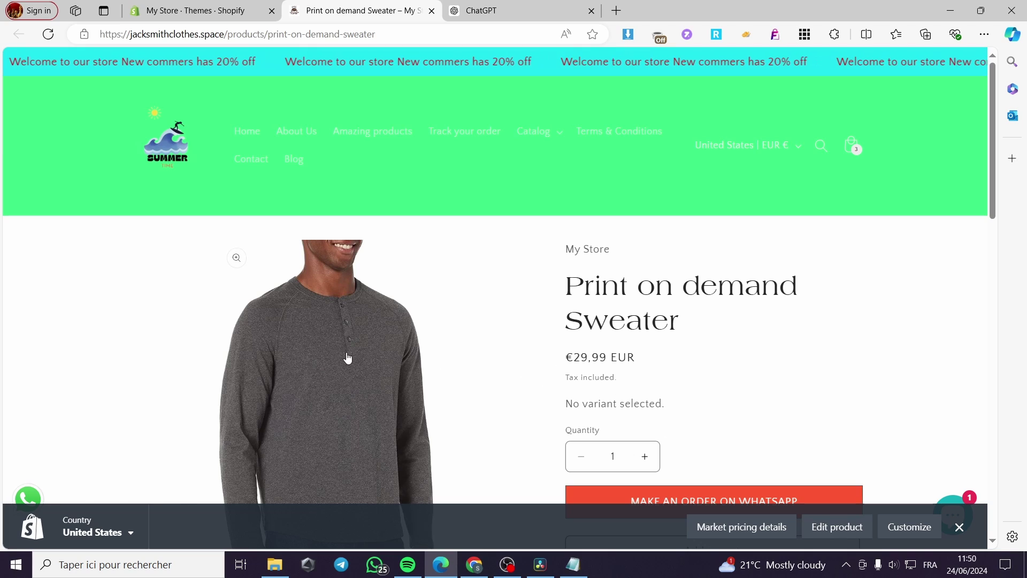
# Check the sweater's storefront page and reopen the Print on demand Sweater product from the admin product list.
pyautogui.scroll(-3, 666, 429)
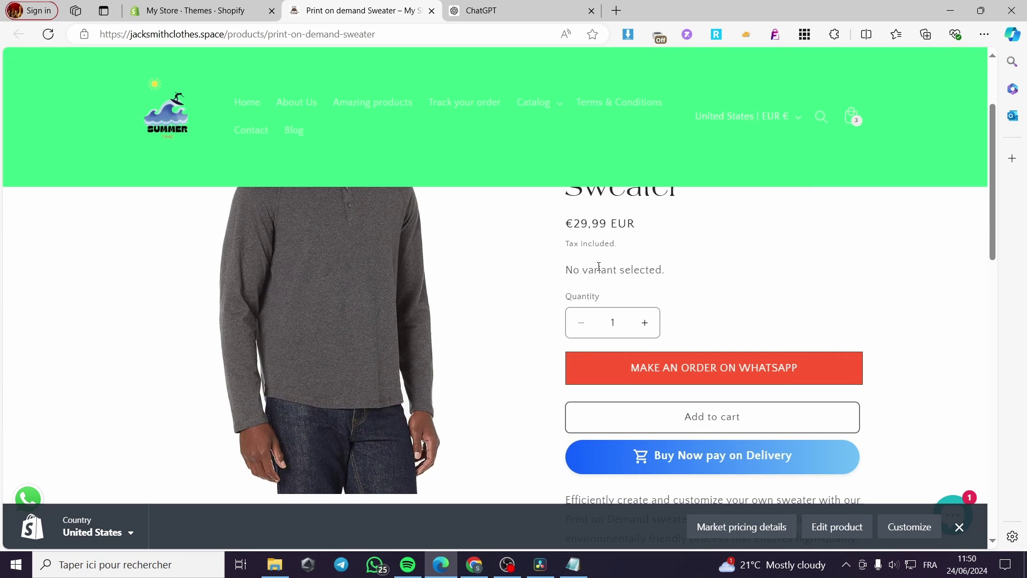
pyautogui.click(201, 10)
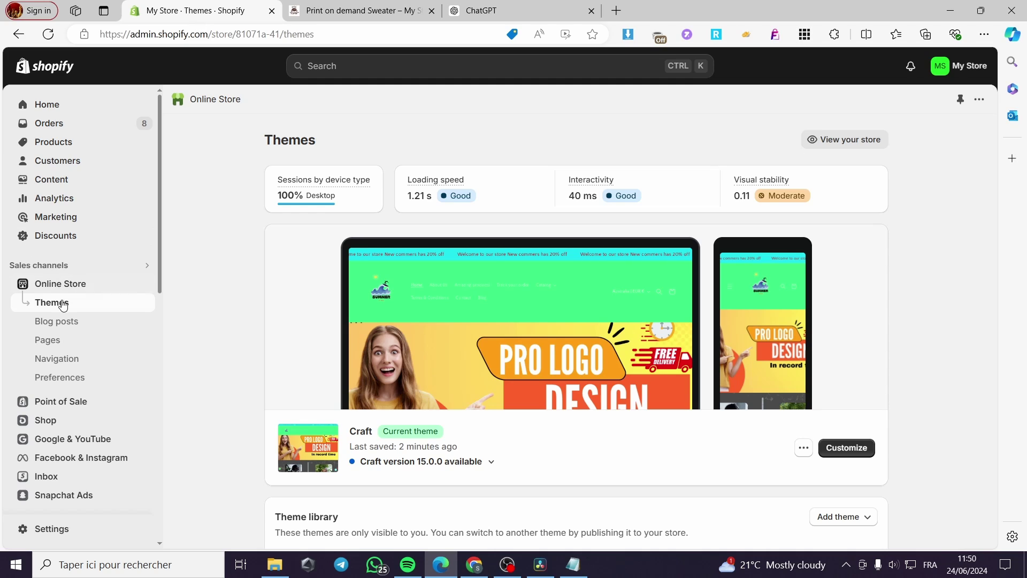
pyautogui.click(51, 142)
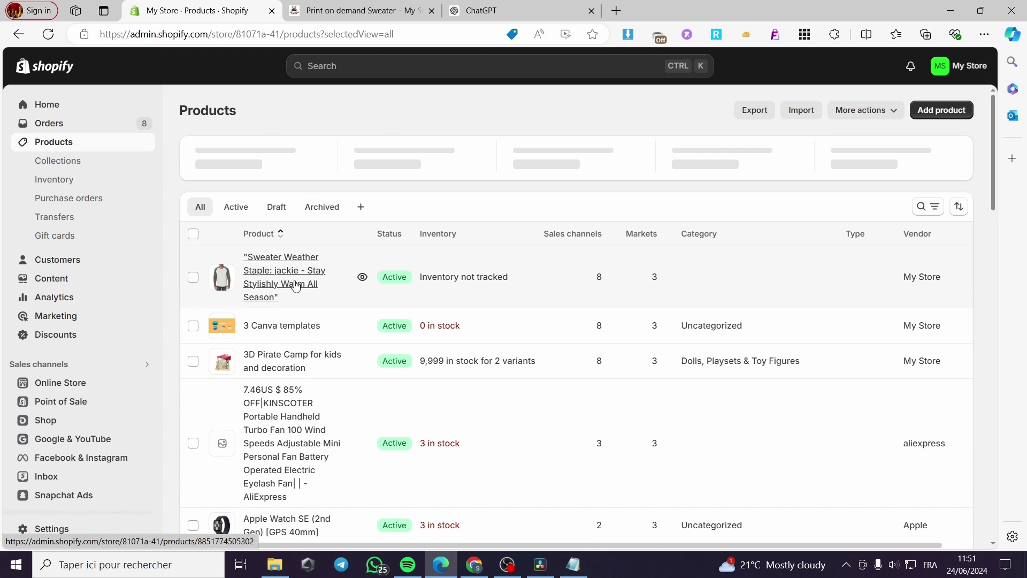
pyautogui.scroll(-3, 298, 290)
pyautogui.scroll(-9, 298, 290)
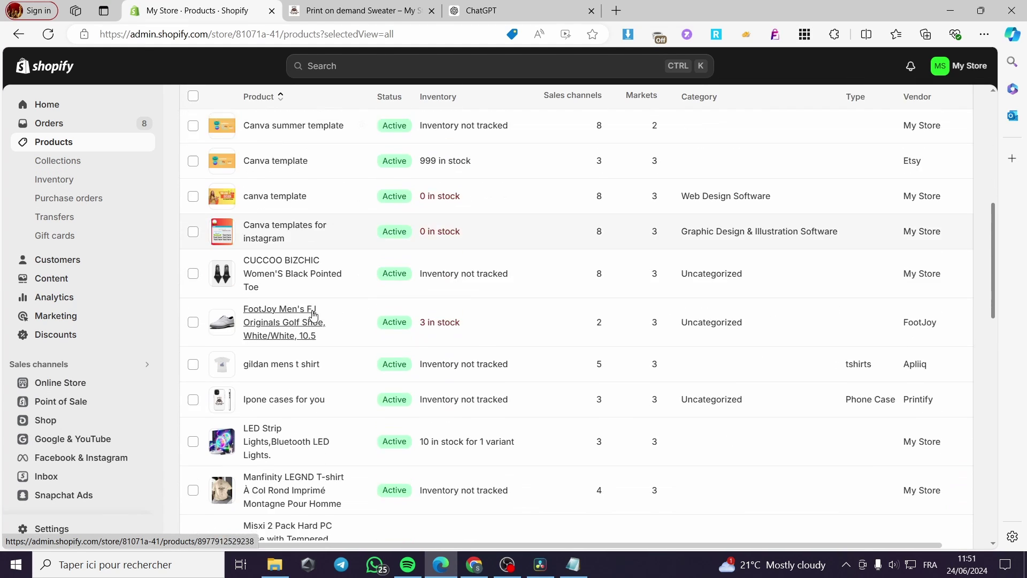
pyautogui.scroll(-6, 325, 325)
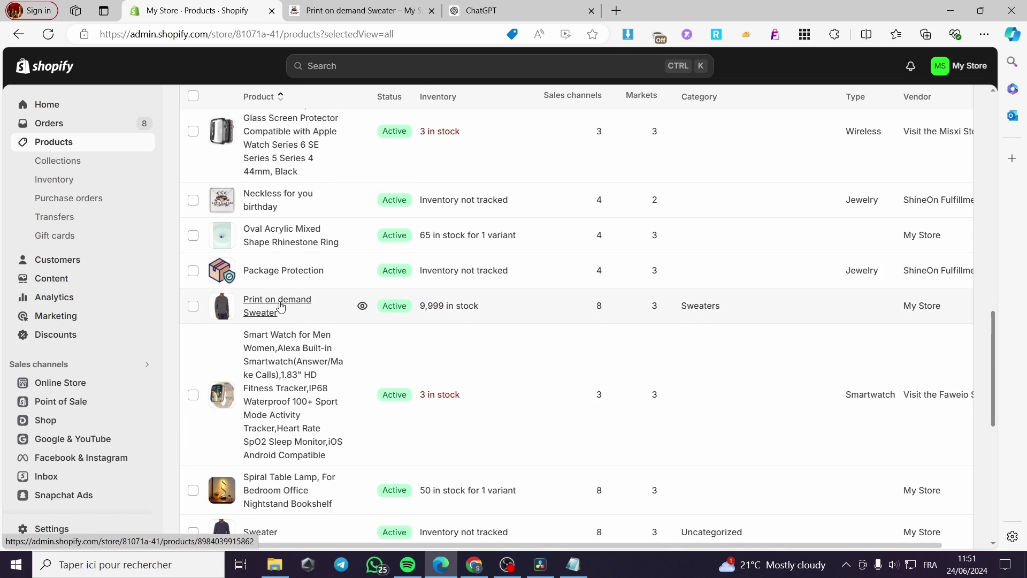
pyautogui.click(284, 307)
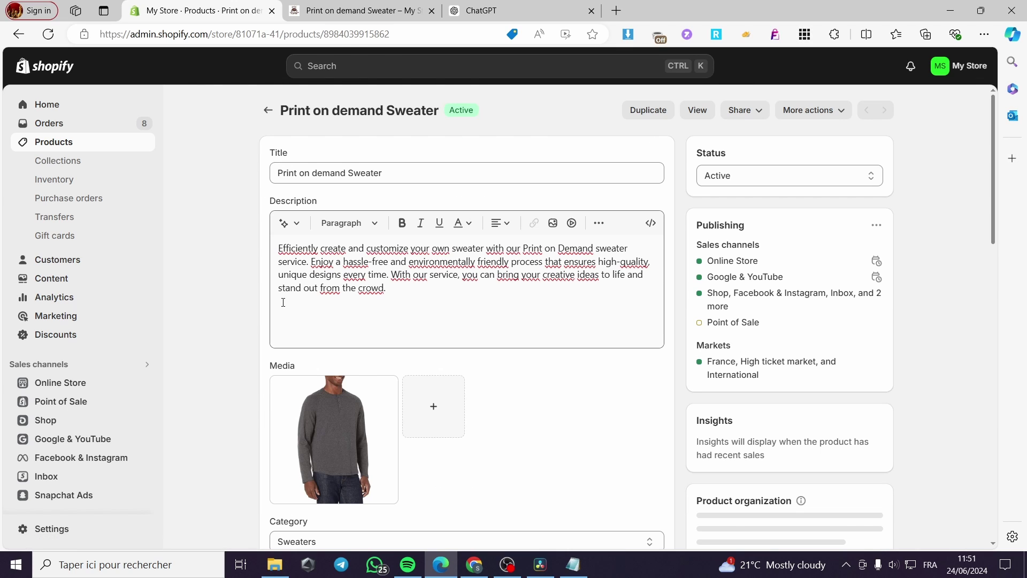
# Assign the custom-demand theme template to the Print on demand Sweater product and save it.
pyautogui.scroll(-6, 733, 291)
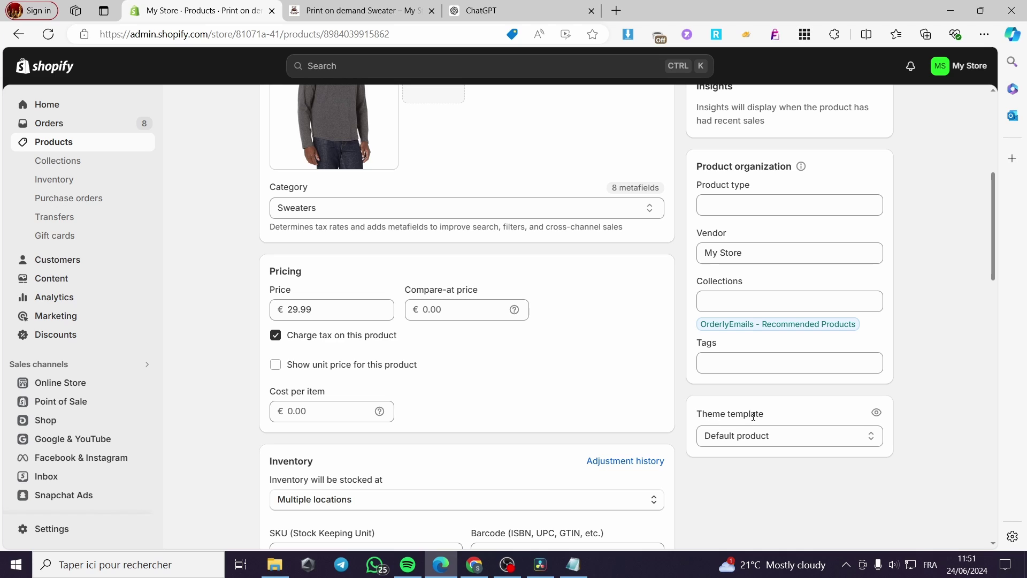
pyautogui.click(792, 437)
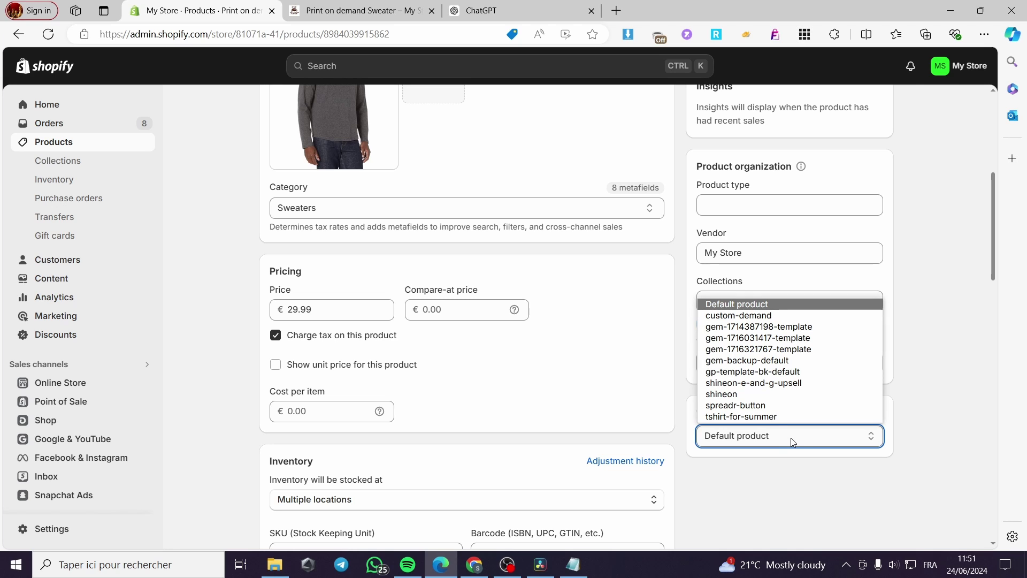
pyautogui.click(774, 317)
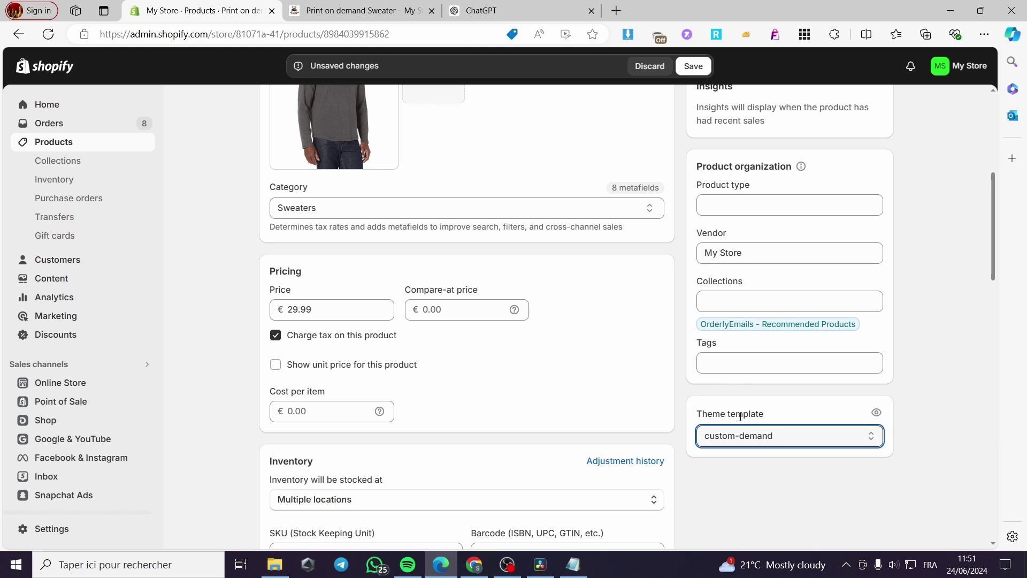
pyautogui.scroll(7, 717, 103)
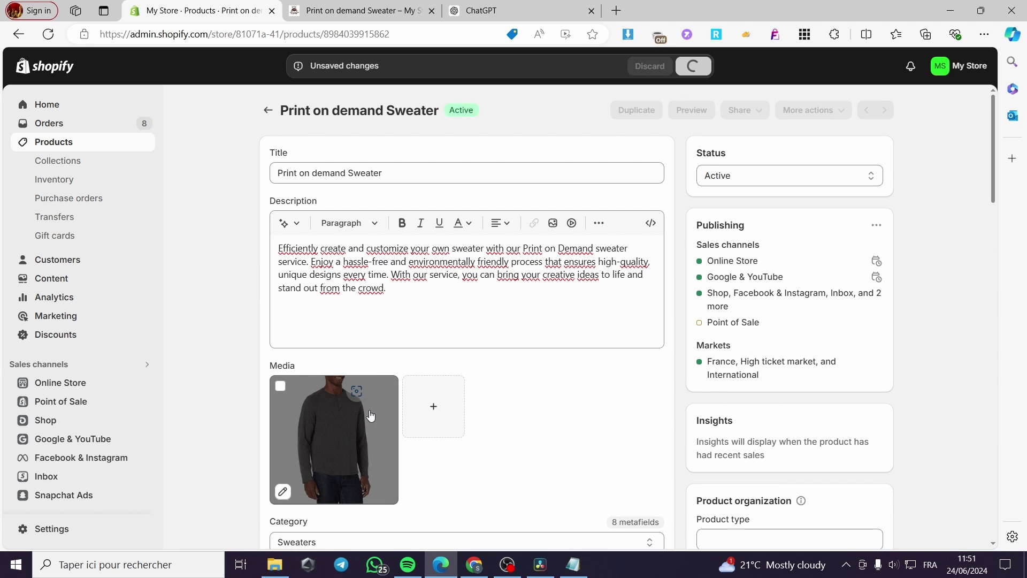
pyautogui.scroll(-7, 755, 428)
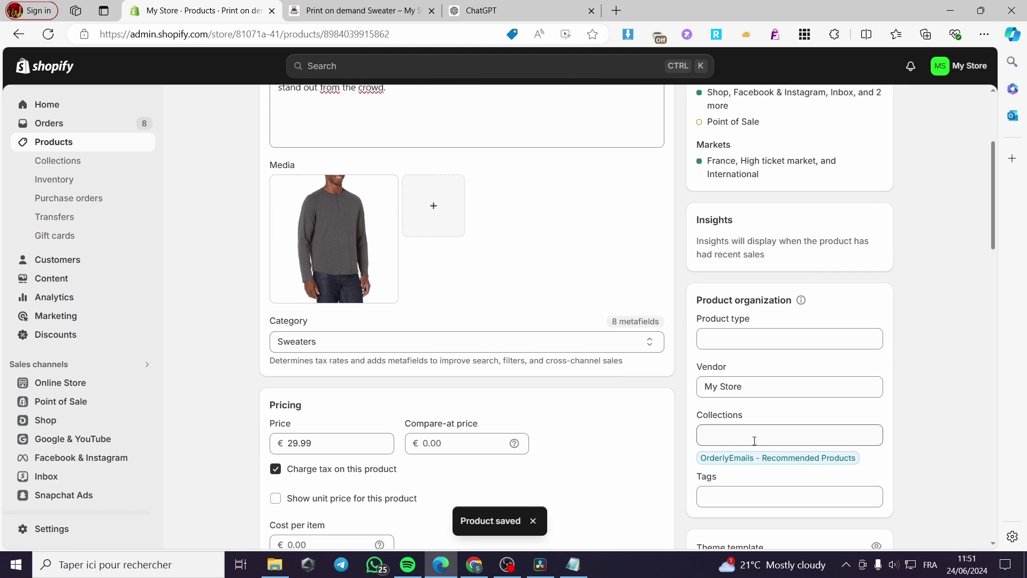
# Reload the sweater's storefront page and attach 369.png as the design file in the customization form.
pyautogui.click(342, 11)
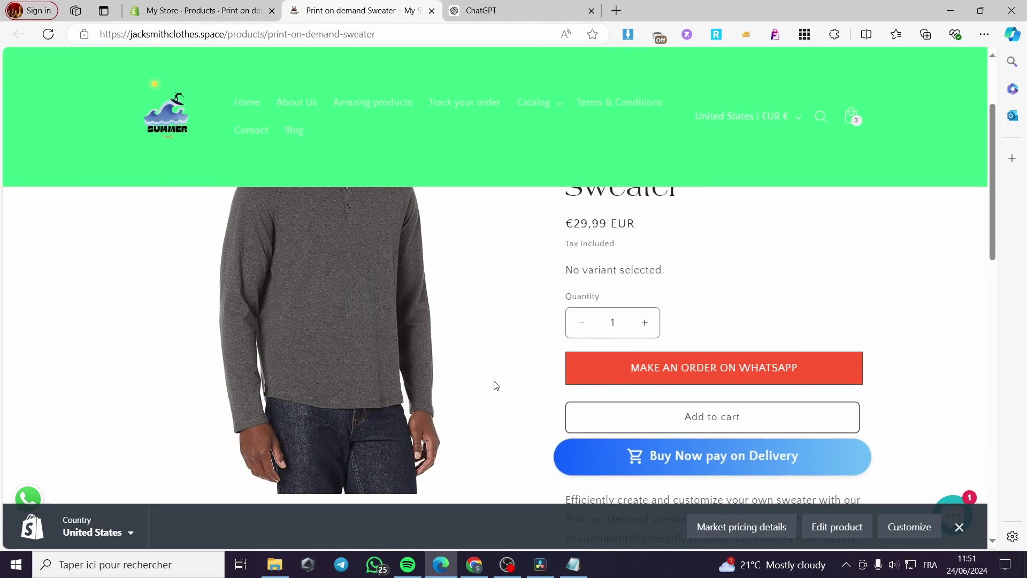
pyautogui.click(48, 35)
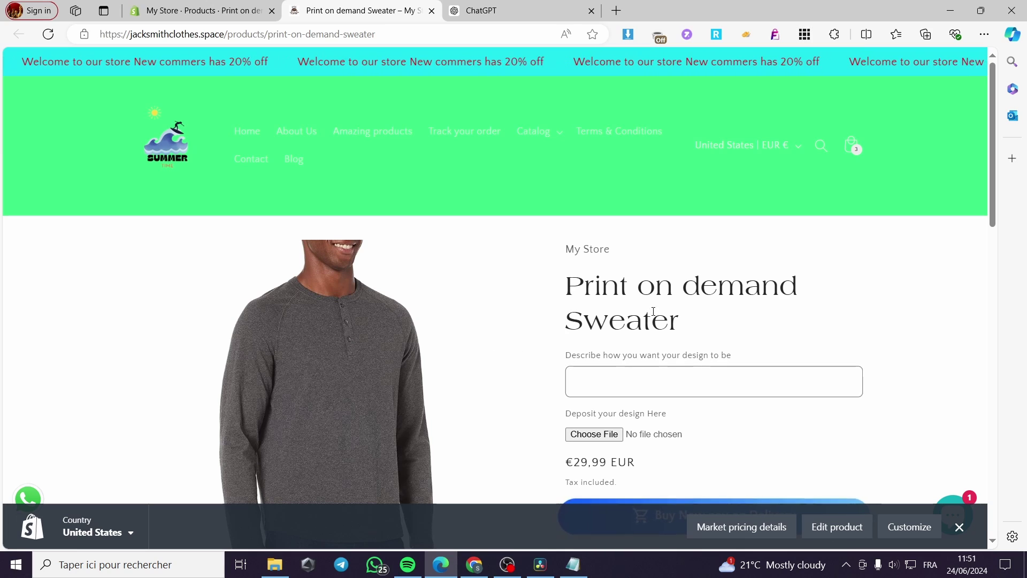
pyautogui.click(594, 310)
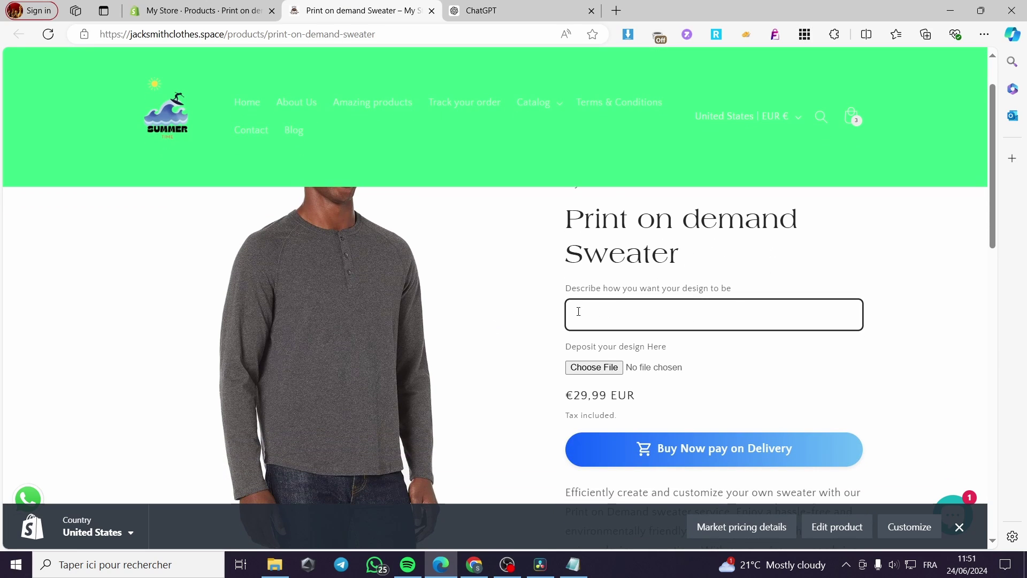
pyautogui.click(590, 369)
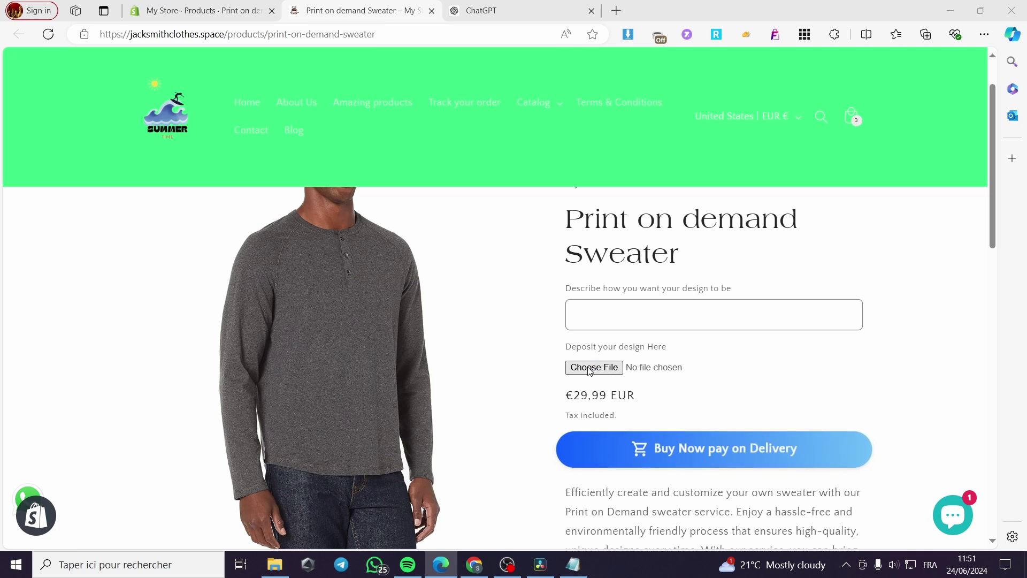
pyautogui.doubleClick(479, 207)
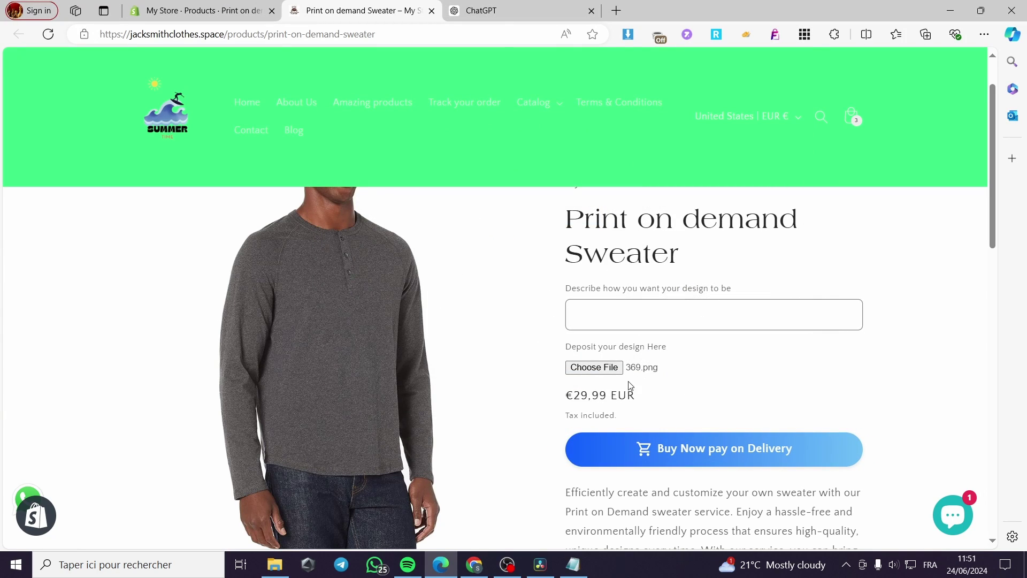
# Review the sweater's storefront page with its customization fields and buy button, and view the store's order list in the admin.
pyautogui.scroll(-2, 797, 423)
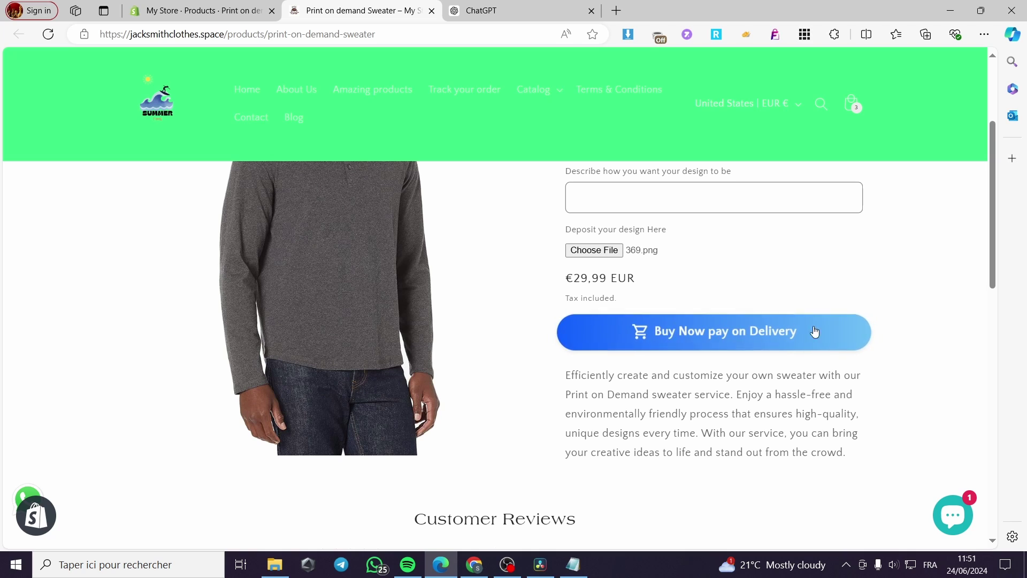
pyautogui.scroll(1, 719, 342)
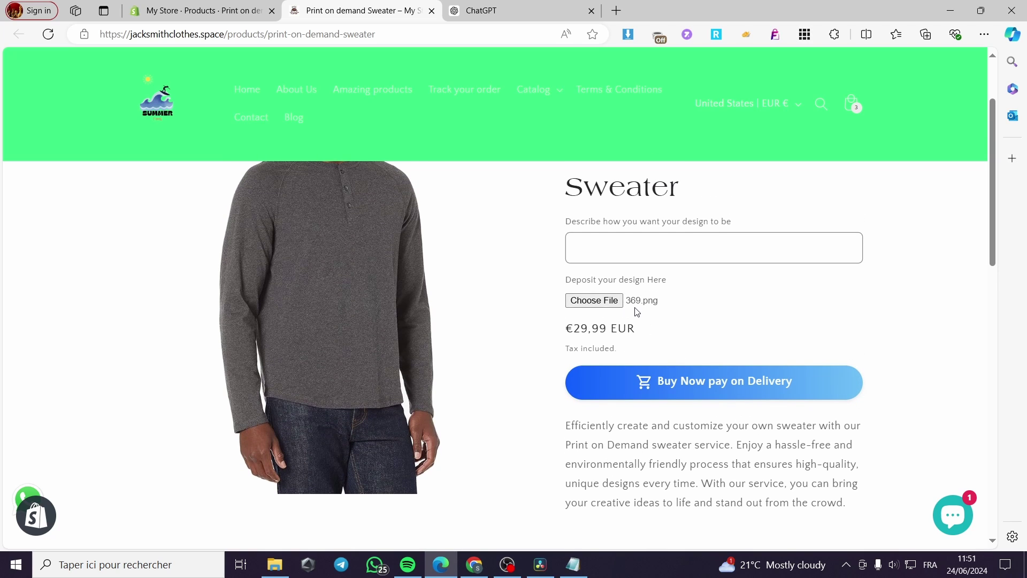
pyautogui.scroll(2, 696, 385)
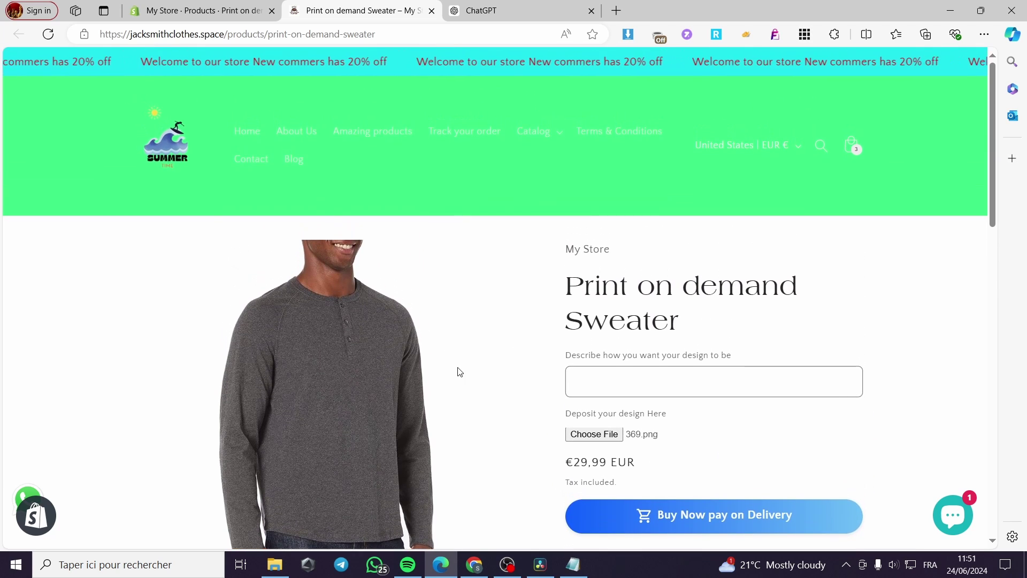
pyautogui.scroll(-2, 663, 367)
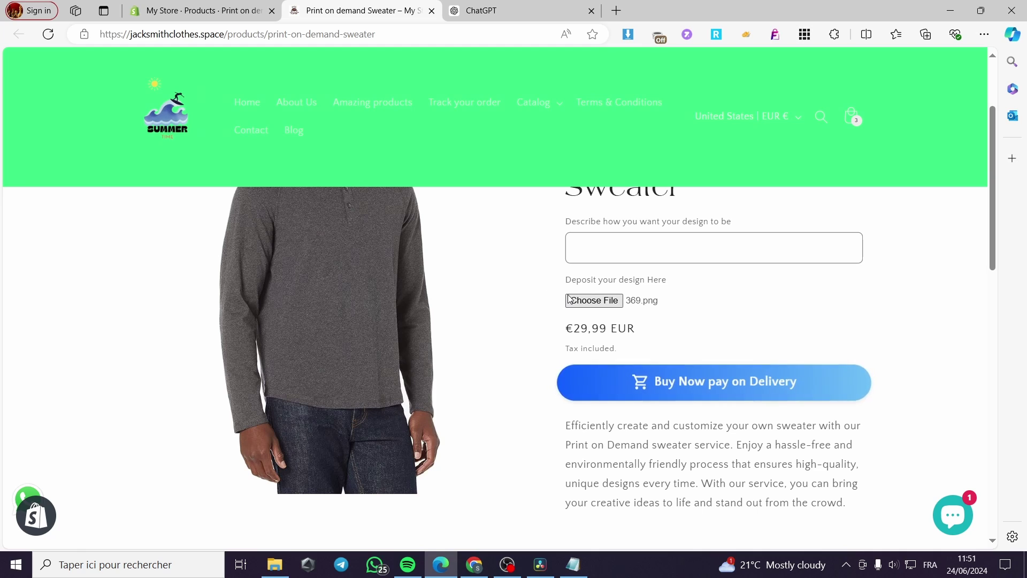
pyautogui.click(242, 8)
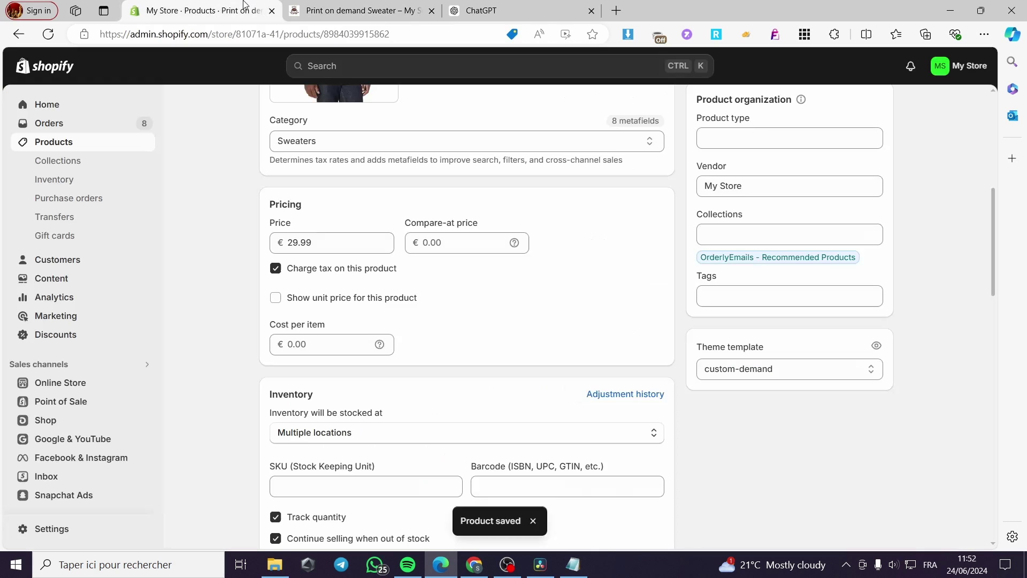
pyautogui.click(48, 123)
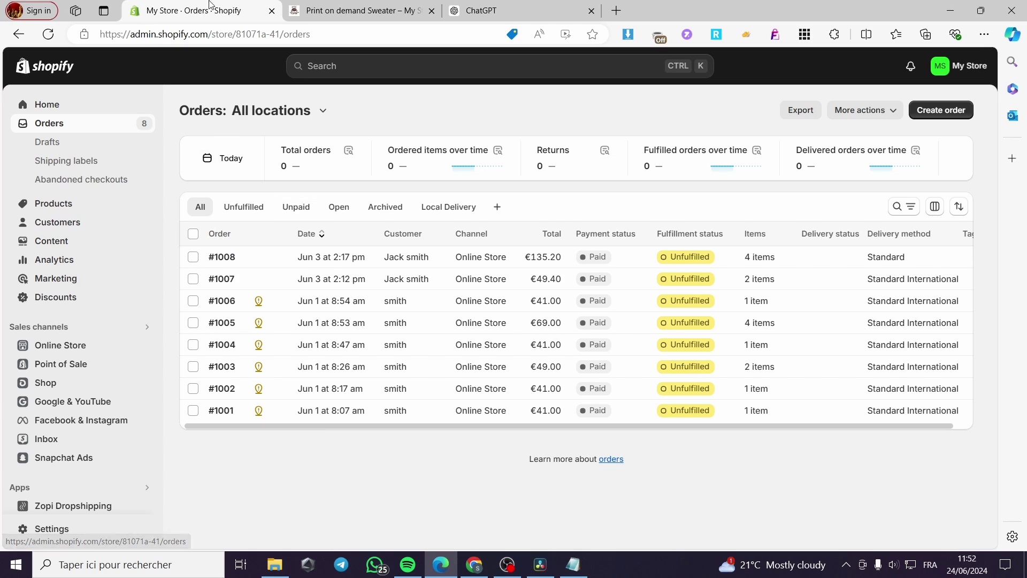
# Open the live Craft theme for customization and load the custom-demand product template.
pyautogui.click(69, 110)
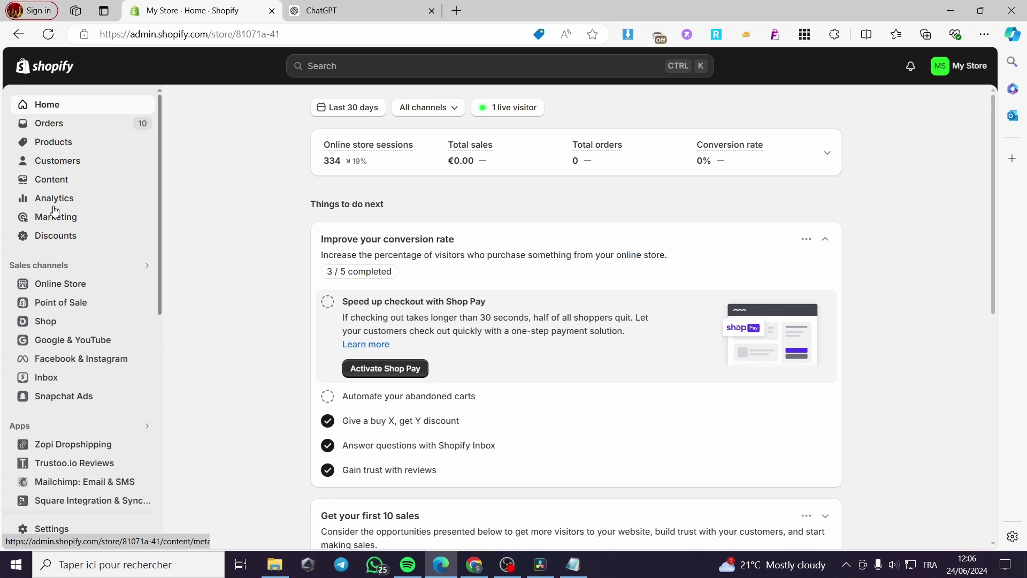
pyautogui.click(63, 286)
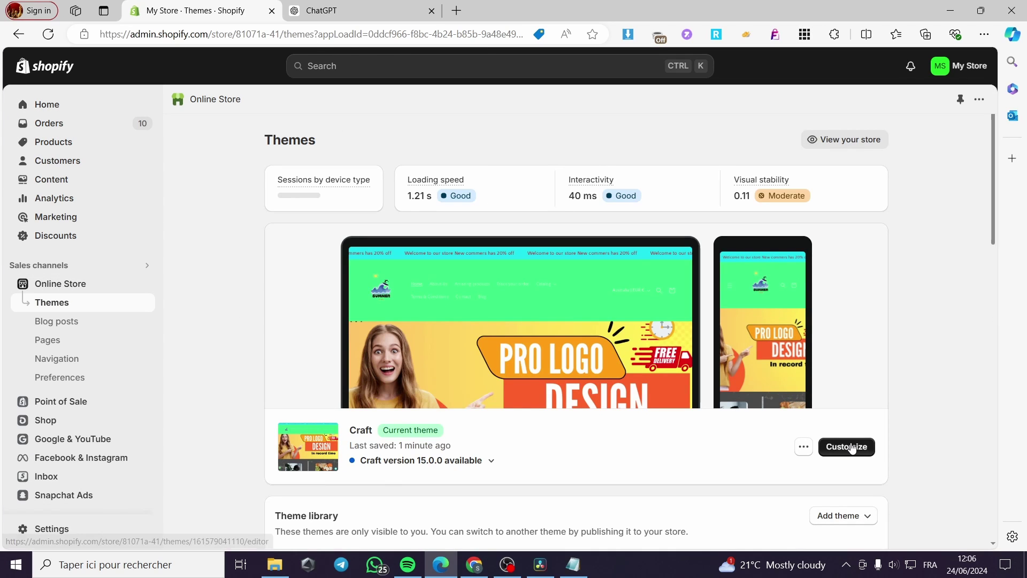
pyautogui.click(851, 447)
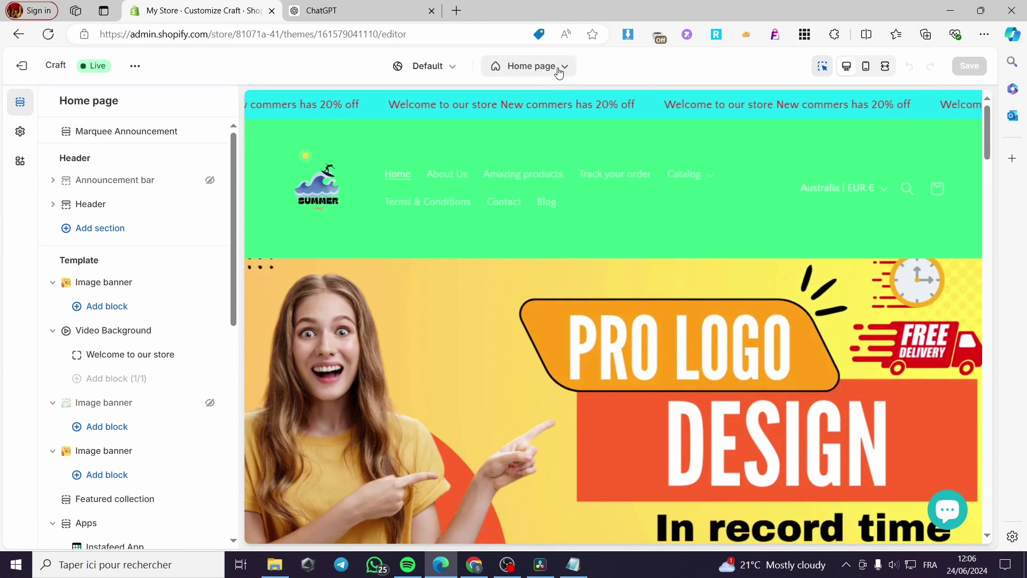
pyautogui.click(557, 67)
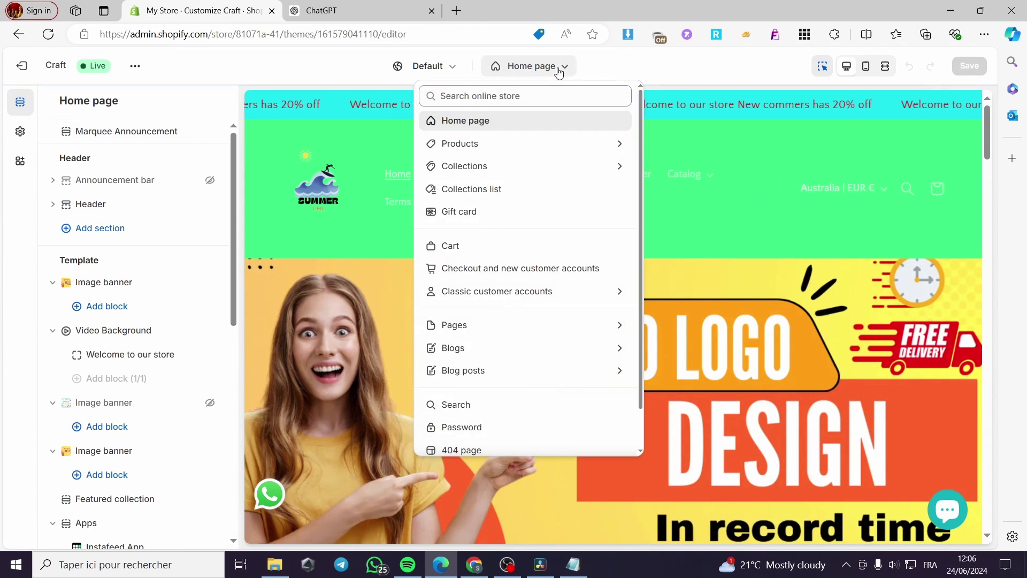
pyautogui.click(499, 155)
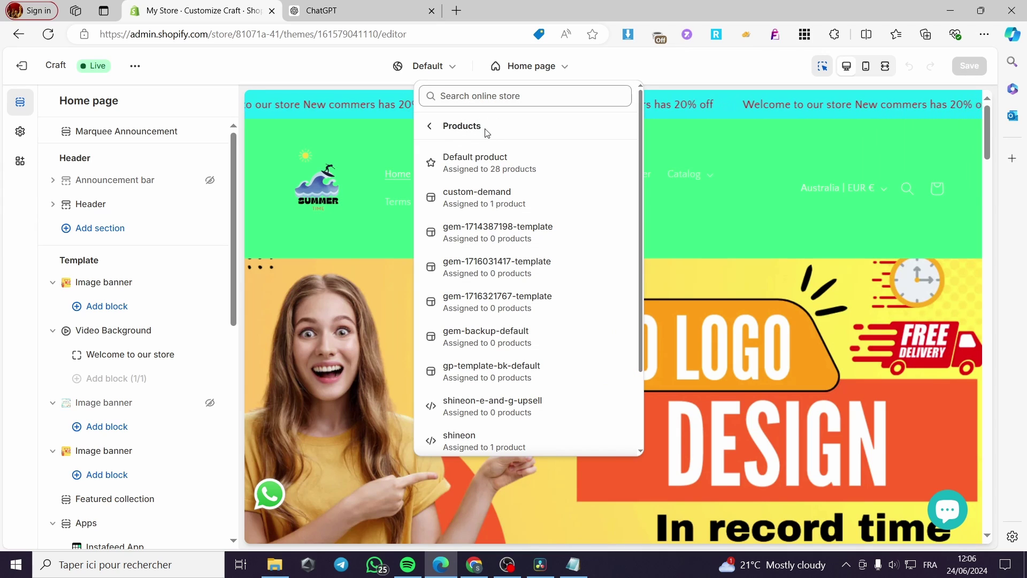
pyautogui.click(501, 209)
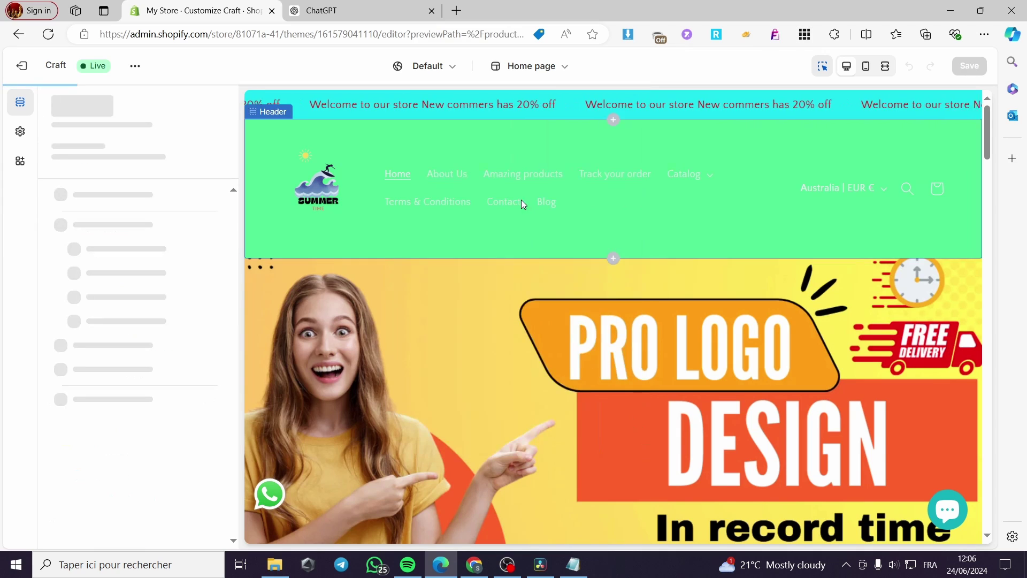
# Try showing dynamic checkout buttons in the Buy buttons block of the product information section.
pyautogui.scroll(-2, 899, 370)
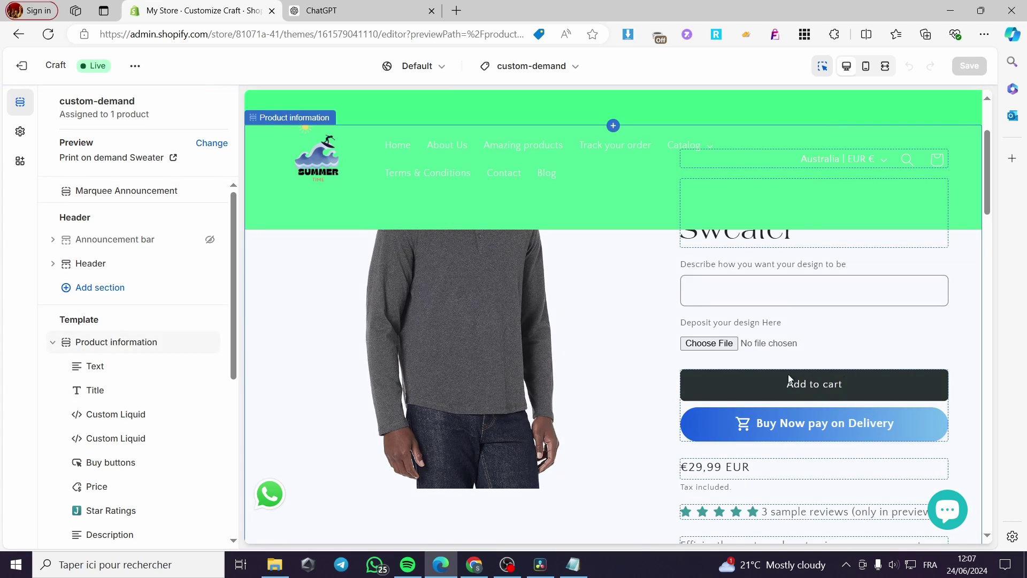
pyautogui.scroll(-1, 155, 374)
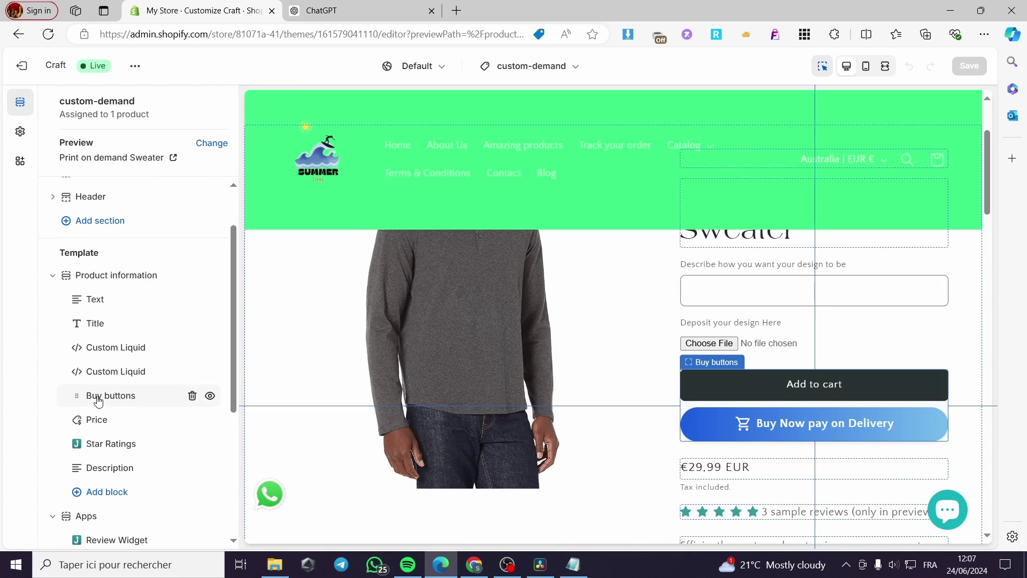
pyautogui.click(122, 396)
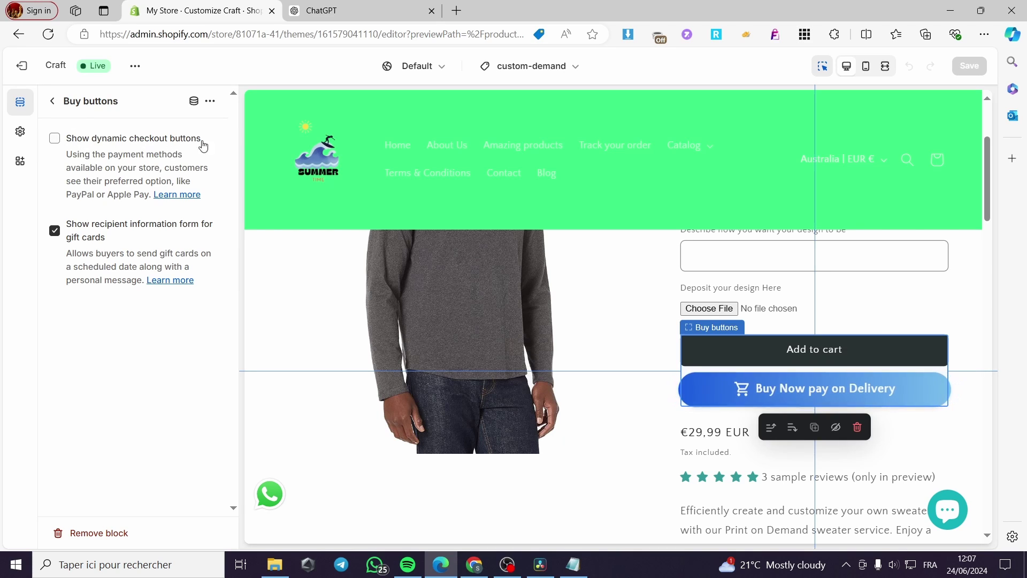
pyautogui.click(55, 140)
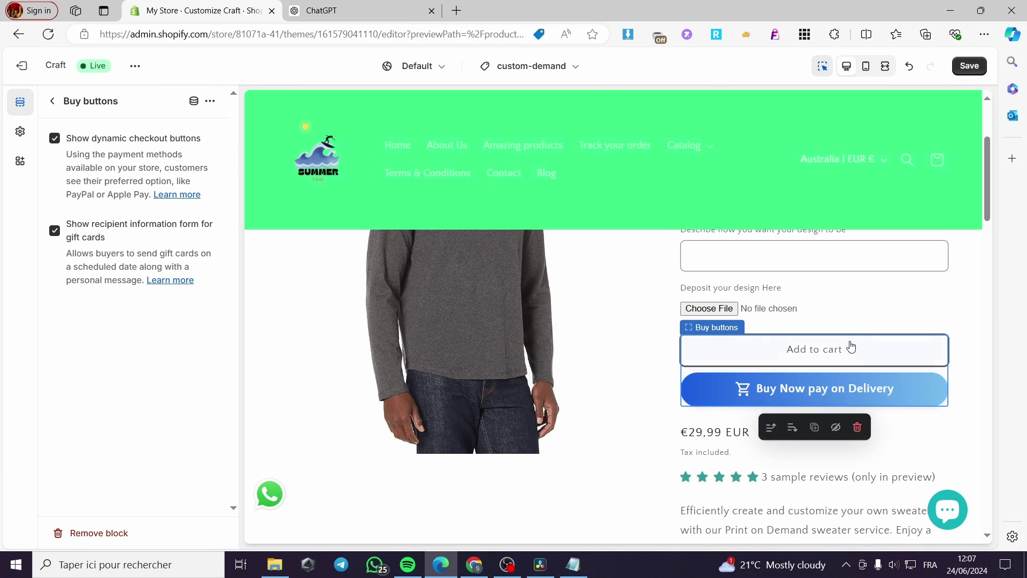
pyautogui.scroll(1, 851, 346)
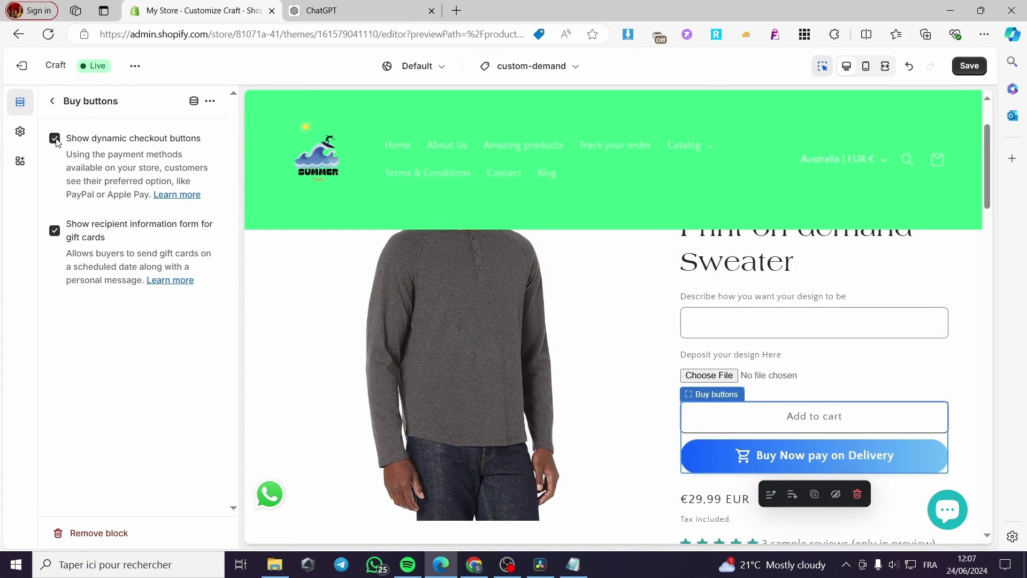
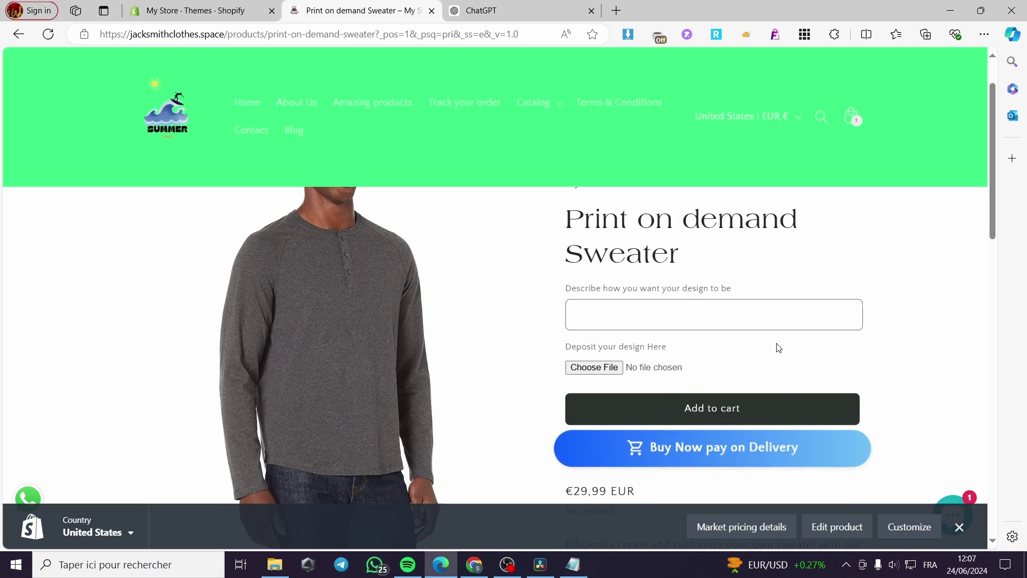
# Fill the sweater's design description with "i want the logo or the image to appear as a little icon at the top left corner".
pyautogui.click(712, 317)
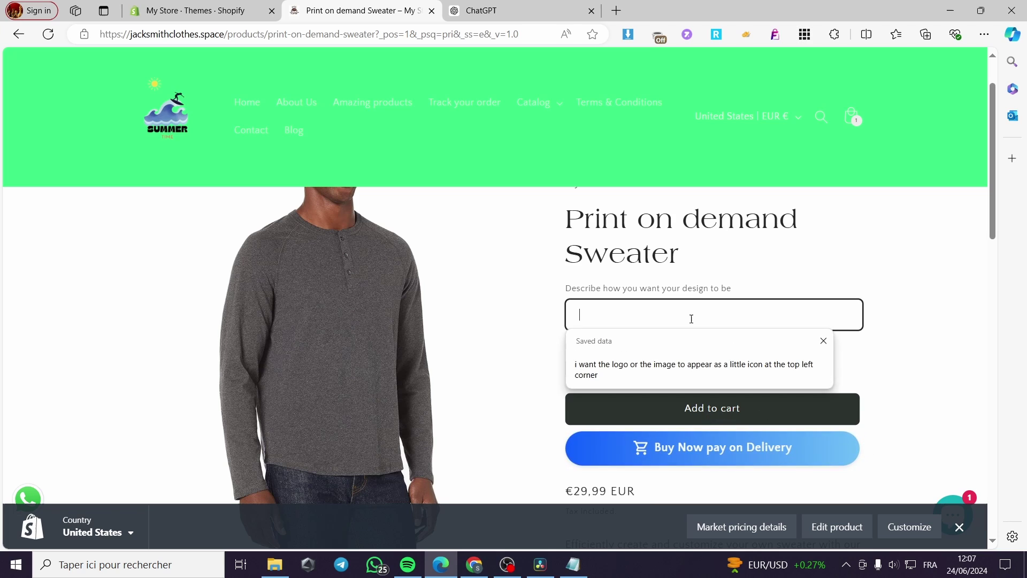
pyautogui.click(633, 366)
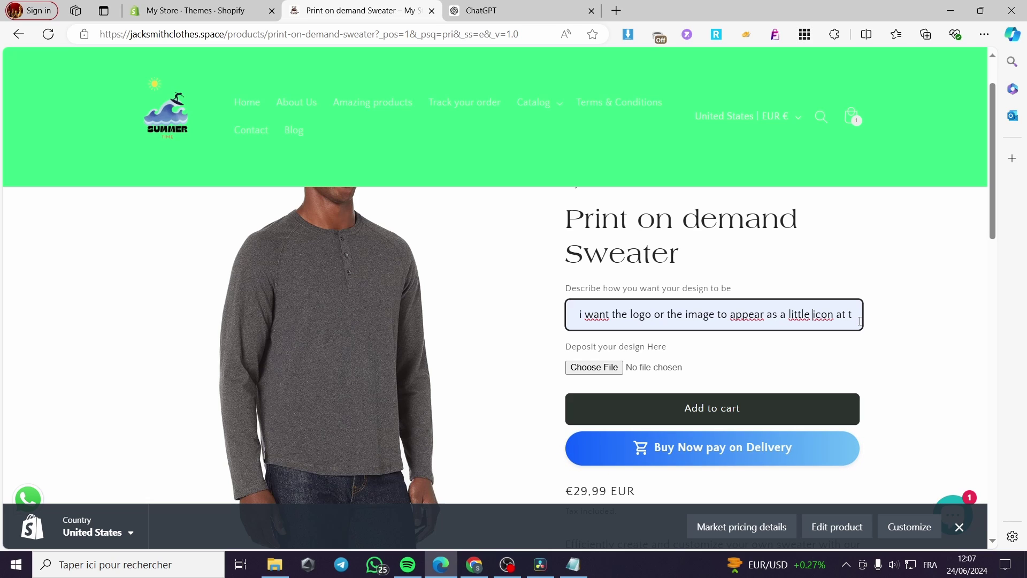
pyautogui.press('Right')
pyautogui.press('Right')
pyautogui.press('Right')
pyautogui.press('Right')
pyautogui.press('Right')
pyautogui.press('Right')
pyautogui.press('Right')
pyautogui.press('Right')
pyautogui.press('Right')
pyautogui.press('Right')
pyautogui.press('Right')
pyautogui.press('Right')
pyautogui.press('Right')
pyautogui.press('Right')
pyautogui.press('Right')
pyautogui.press('Right')
pyautogui.press('Right')
pyautogui.press('Right')
pyautogui.press('Right')
pyautogui.press('Right')
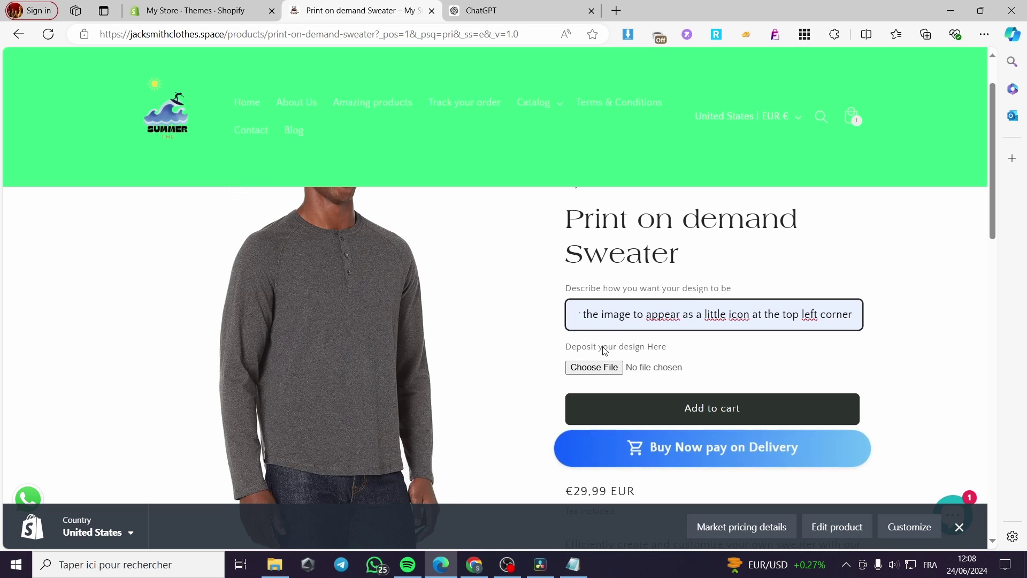
# Upload logoo.png from the Téléchargements folder as the sweater's design file.
pyautogui.click(603, 368)
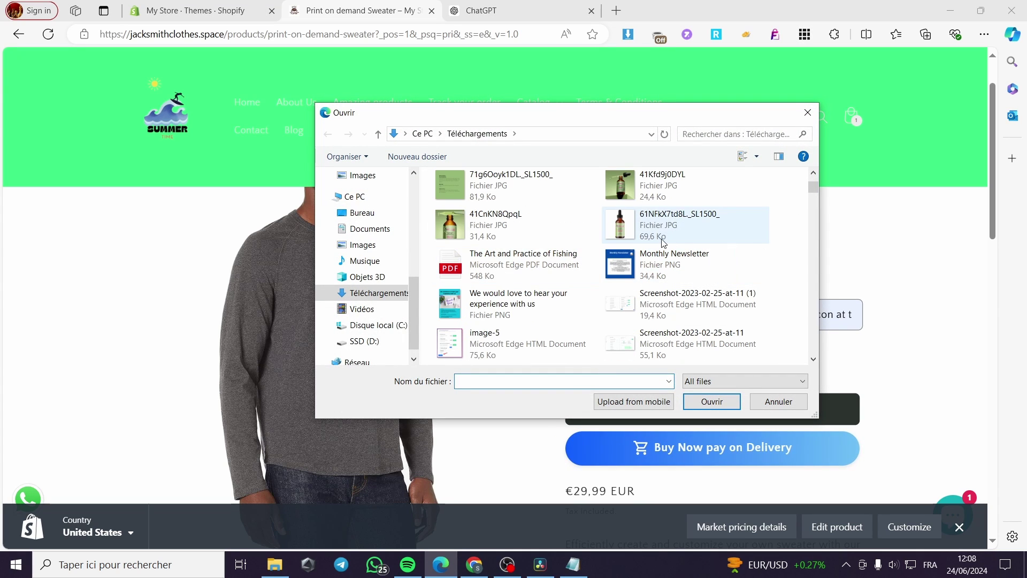
pyautogui.scroll(-3, 731, 300)
pyautogui.scroll(-5, 744, 297)
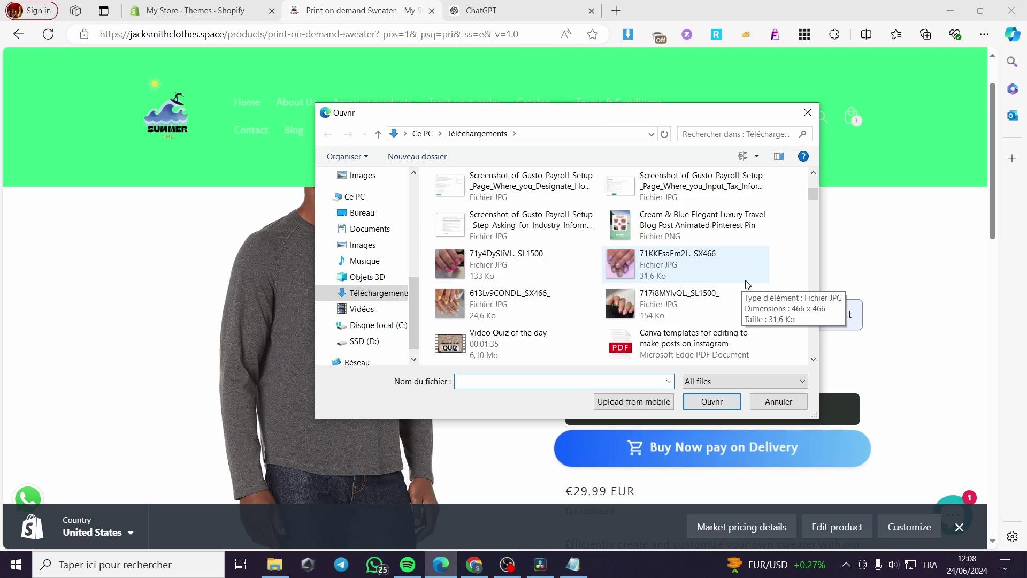
pyautogui.moveTo(816, 197); pyautogui.dragTo(814, 210)
pyautogui.scroll(-10, 690, 262)
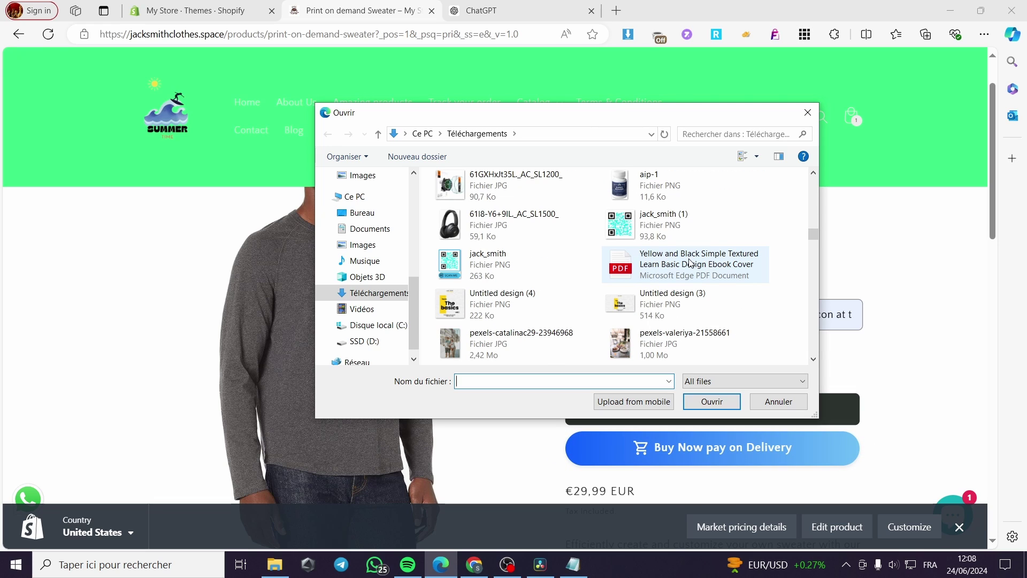
pyautogui.scroll(-3, 689, 263)
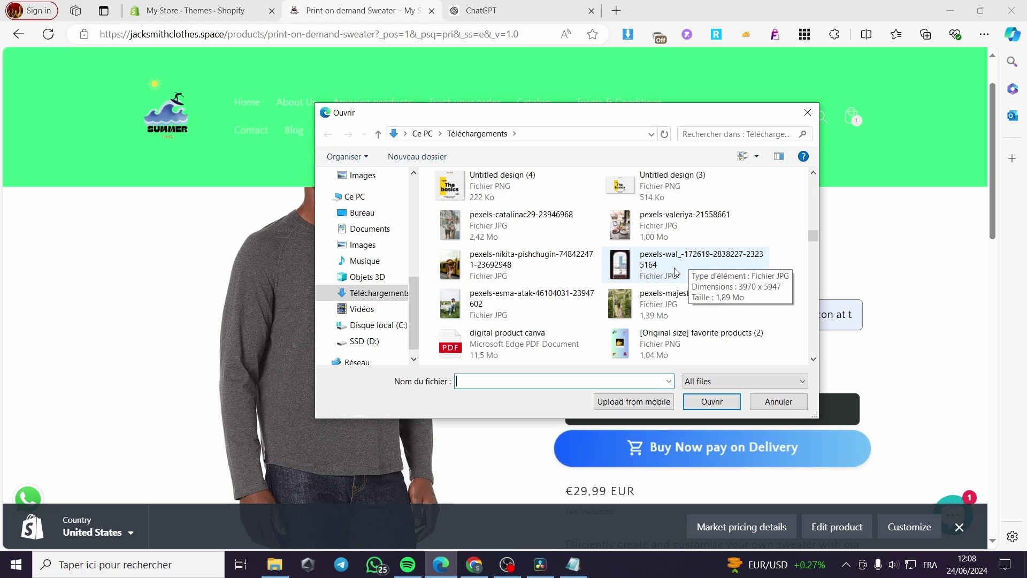
pyautogui.scroll(-9, 673, 273)
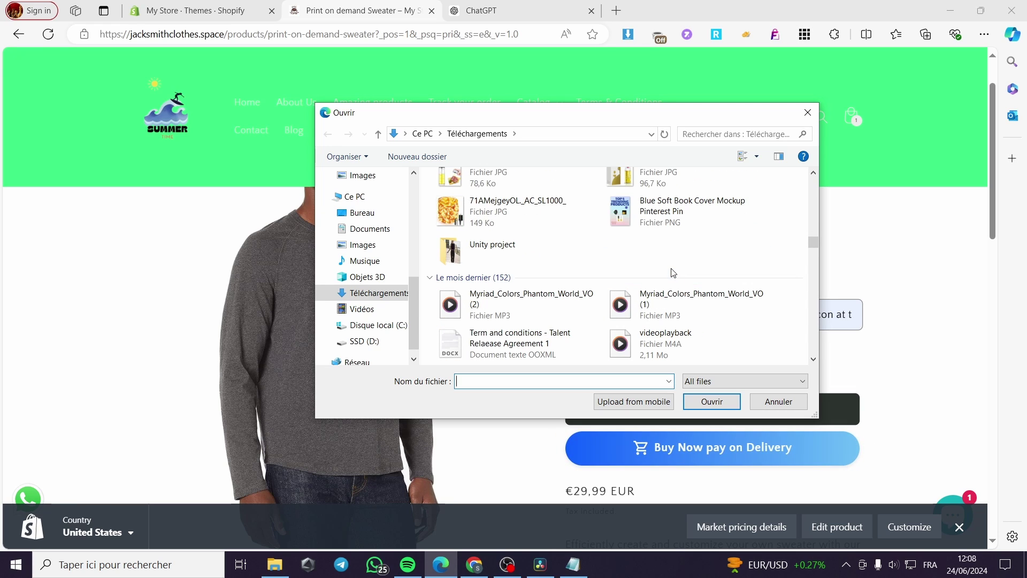
pyautogui.scroll(-10, 673, 273)
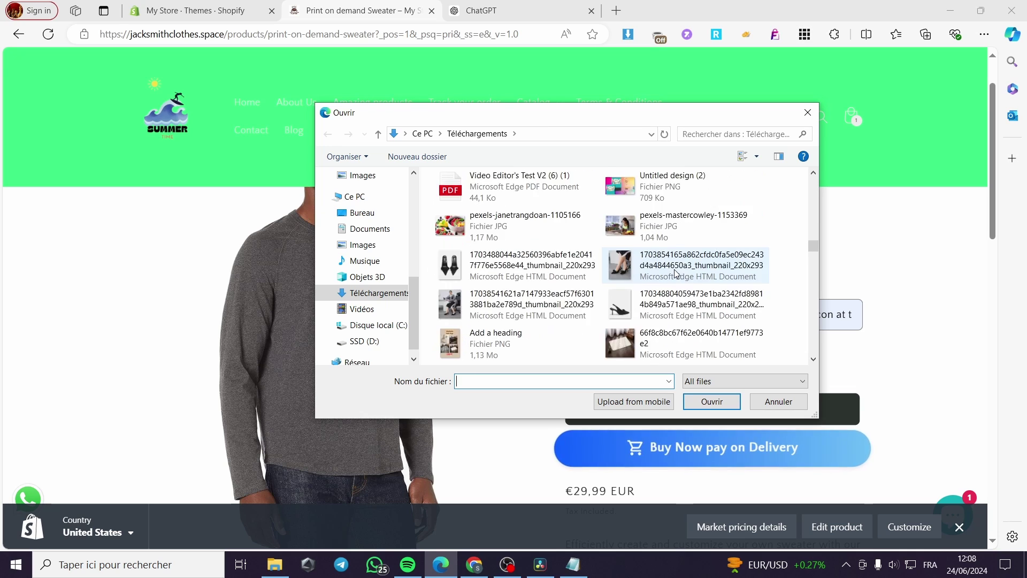
pyautogui.scroll(-7, 675, 273)
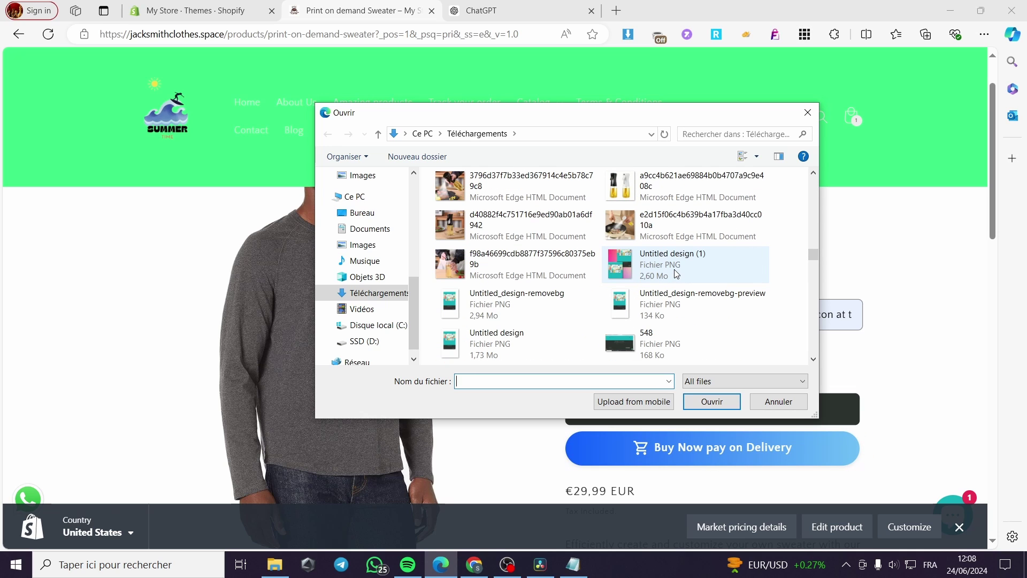
pyautogui.scroll(-10, 676, 273)
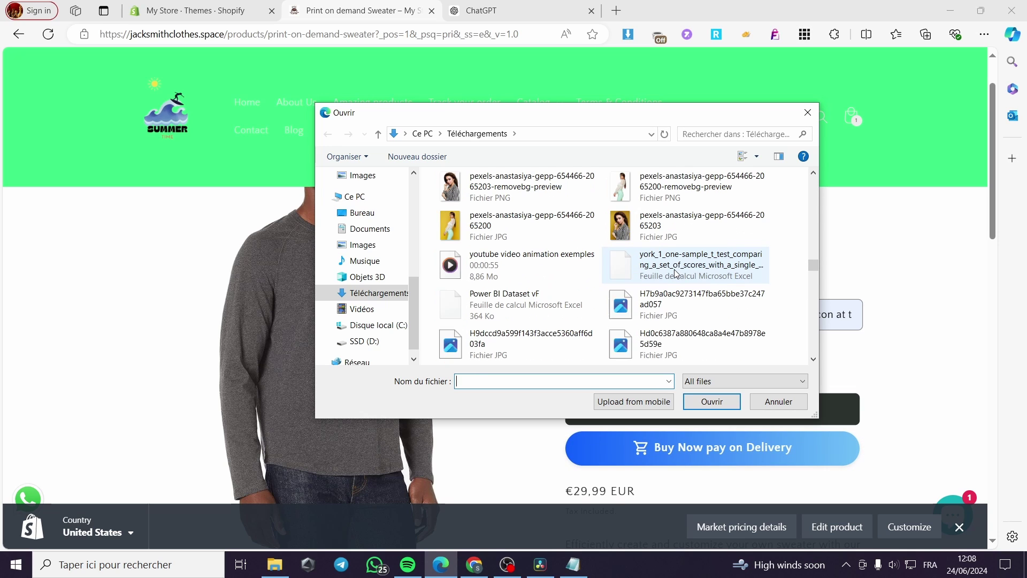
pyautogui.scroll(-8, 675, 273)
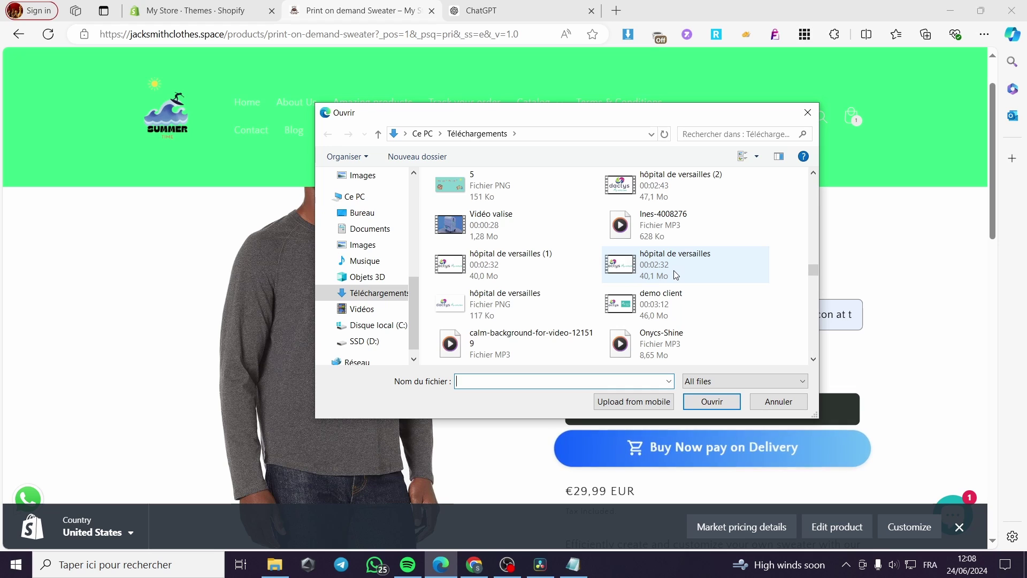
pyautogui.scroll(-6, 675, 273)
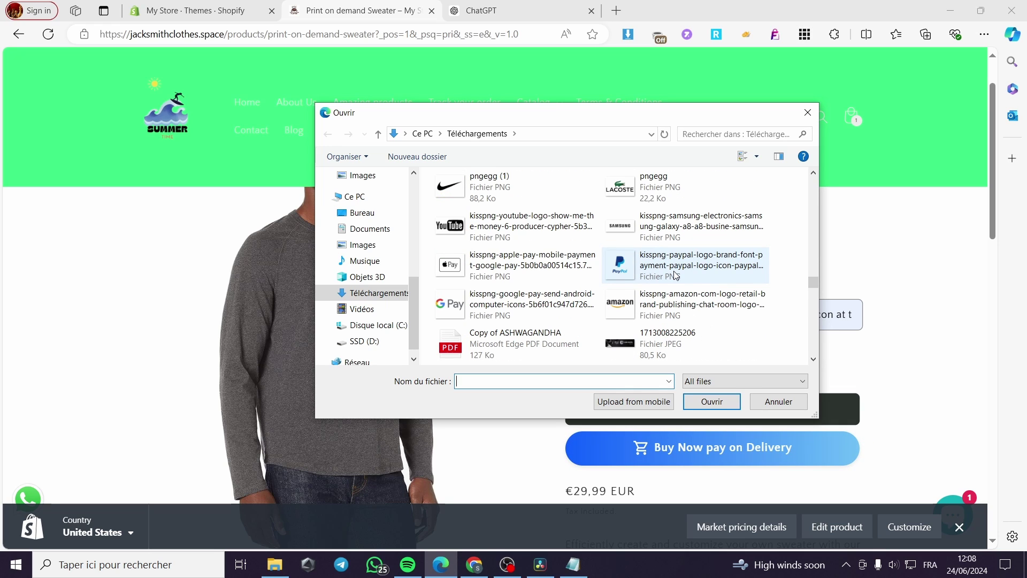
pyautogui.scroll(2, 676, 274)
pyautogui.scroll(-6, 676, 273)
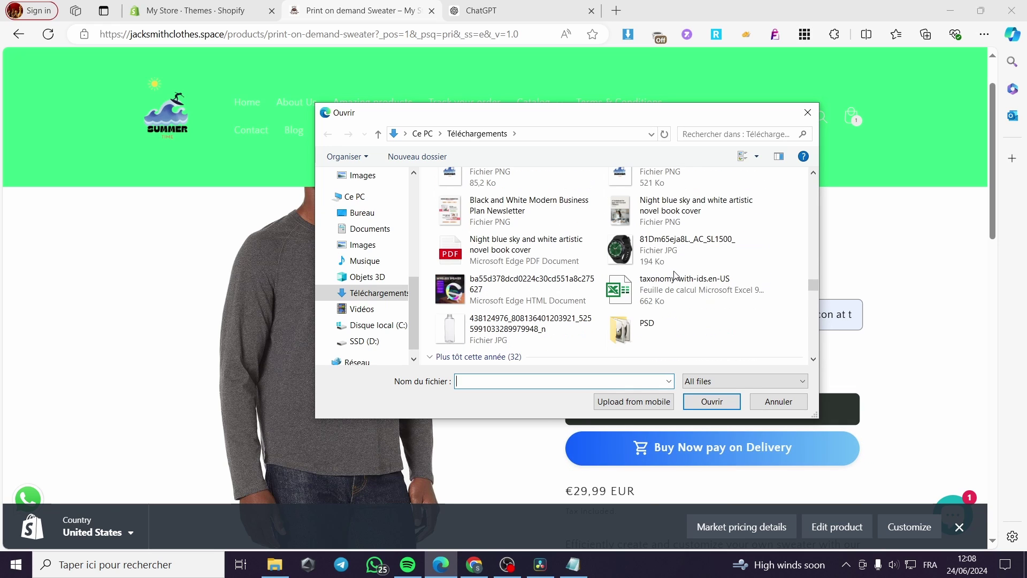
pyautogui.scroll(2, 676, 275)
pyautogui.click(514, 262)
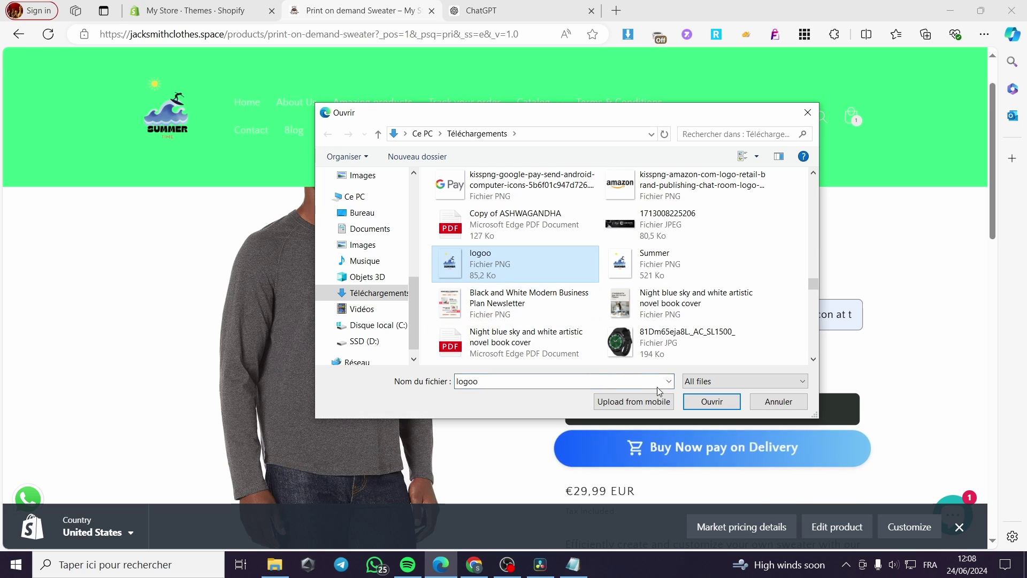
pyautogui.click(712, 401)
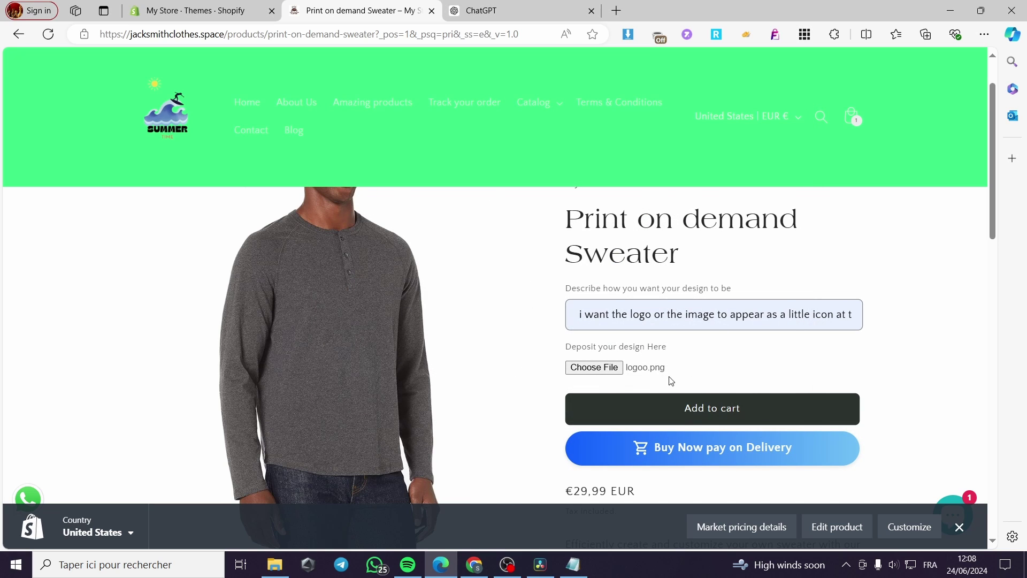
# Add the customized sweater to the cart without the suggested second sweater, and remove the duplicate sweater that has no design details.
pyautogui.click(688, 409)
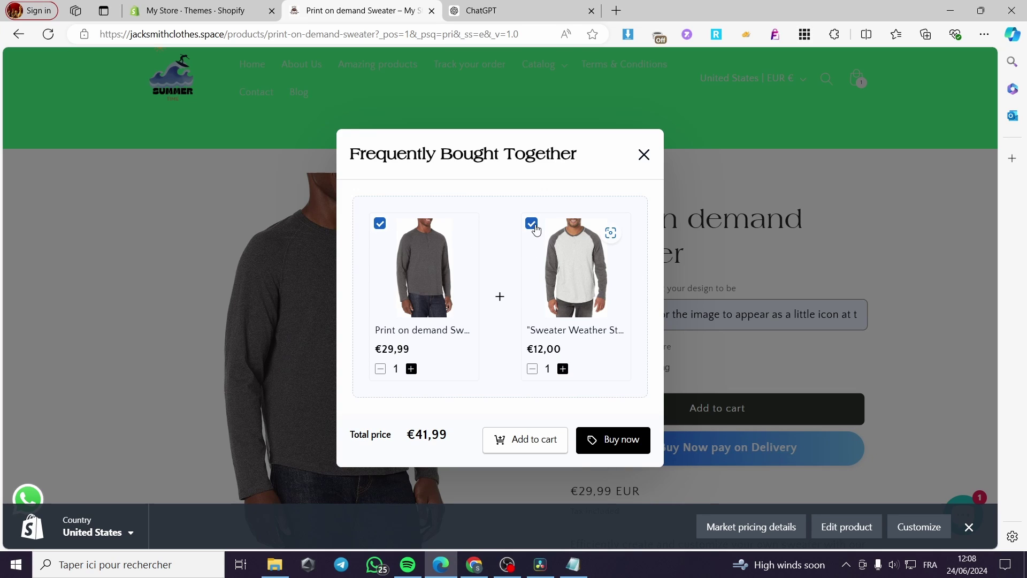
pyautogui.click(532, 225)
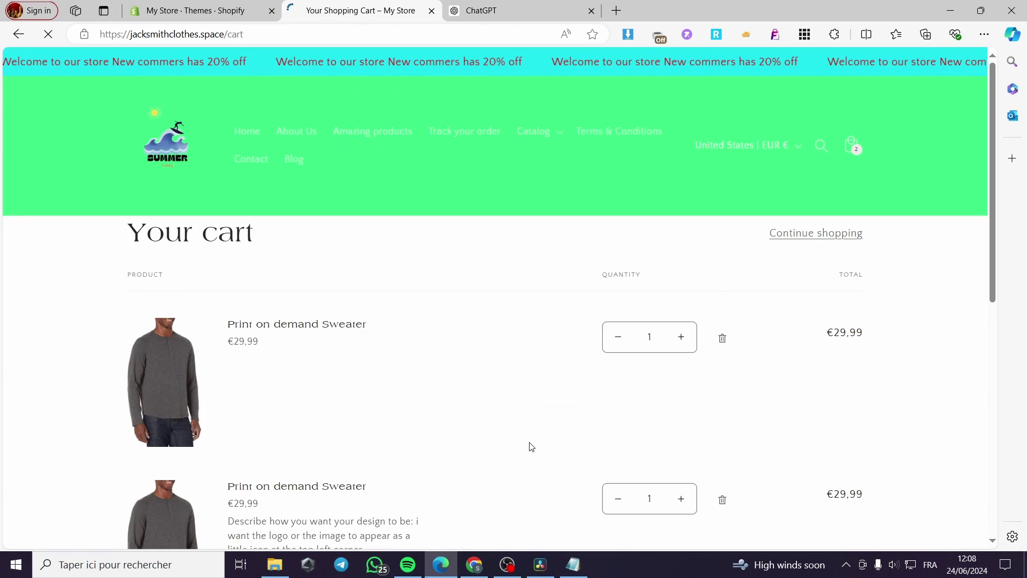
pyautogui.scroll(-3, 390, 408)
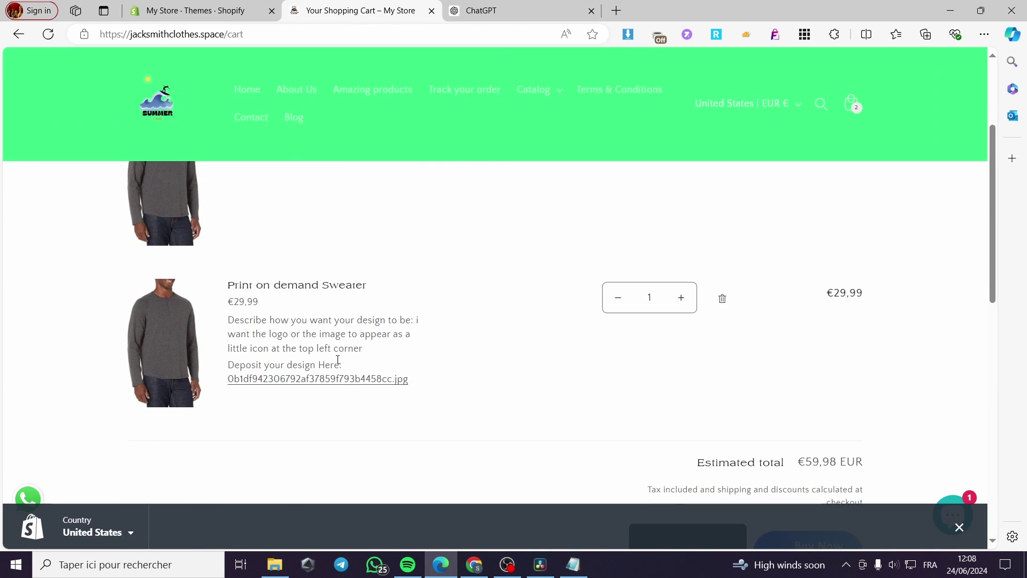
pyautogui.scroll(3, 319, 350)
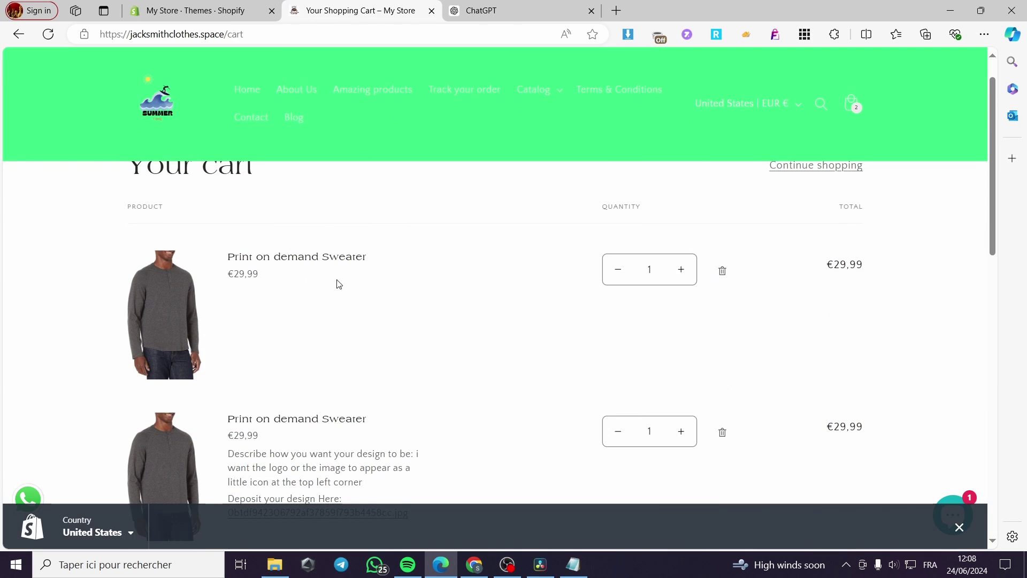
pyautogui.click(721, 271)
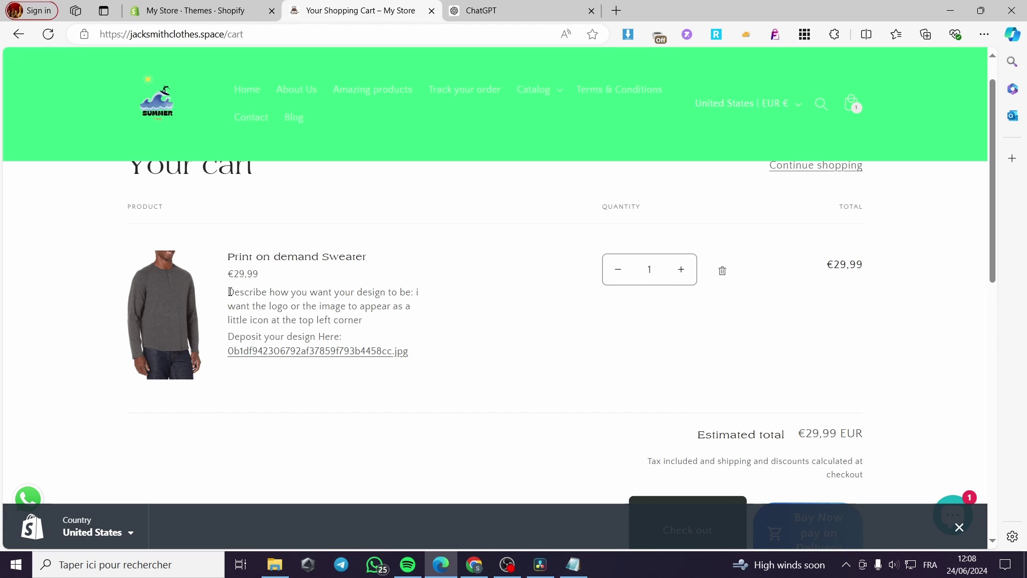
# Check the design description and uploaded file on the cart item, and proceed to checkout.
pyautogui.moveTo(229, 292); pyautogui.dragTo(413, 338)
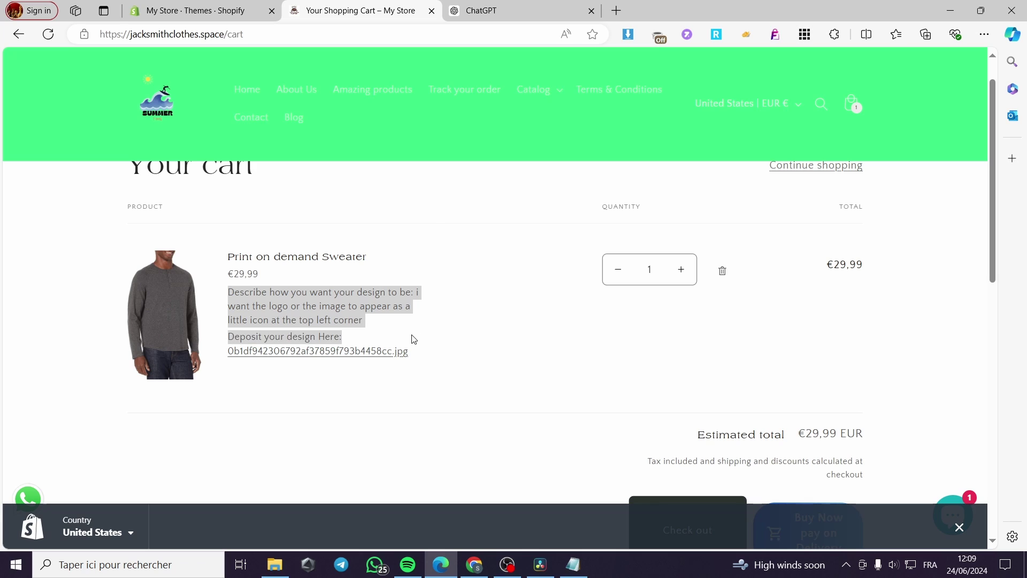
pyautogui.click(347, 339)
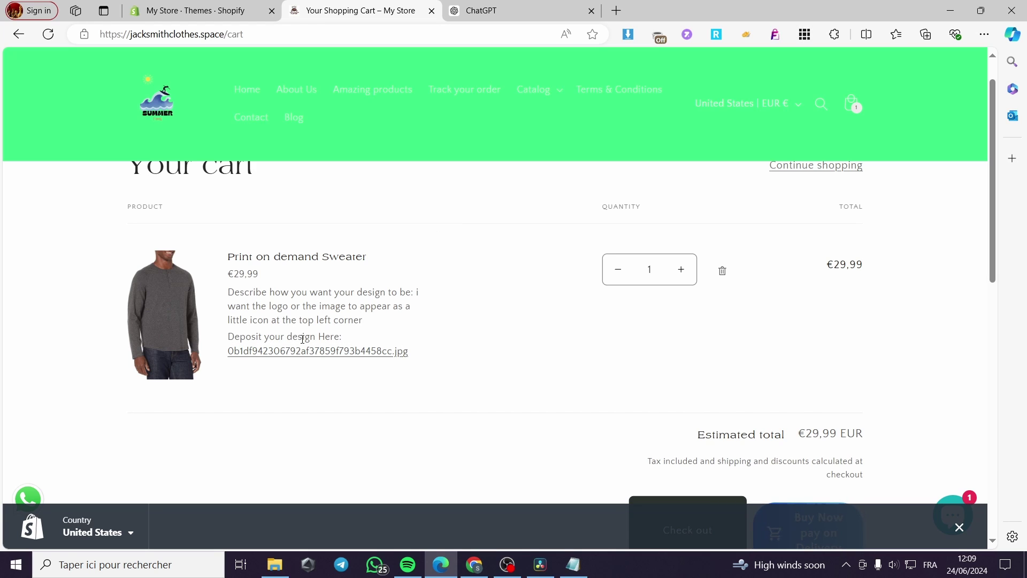
pyautogui.scroll(-3, 841, 351)
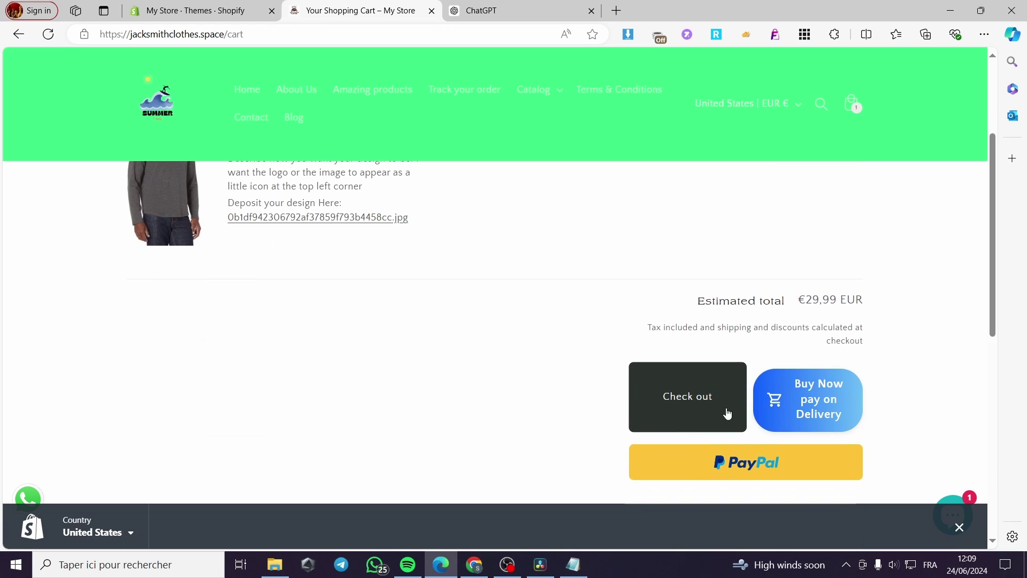
pyautogui.click(690, 405)
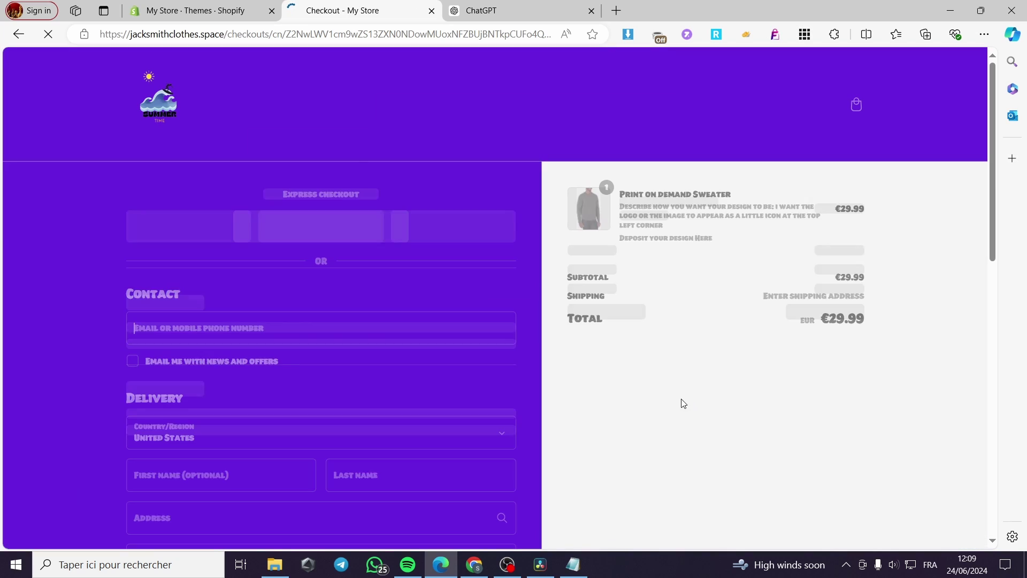
# Fill the checkout contact and delivery details from the last used saved personal info.
pyautogui.click(202, 329)
pyautogui.scroll(-1, 256, 131)
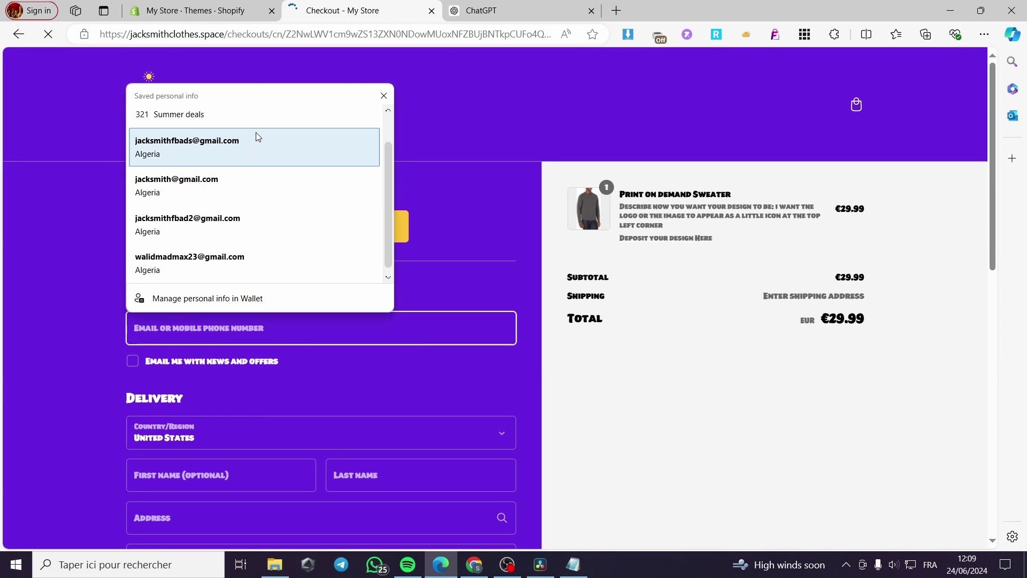
pyautogui.scroll(1, 256, 131)
pyautogui.click(374, 315)
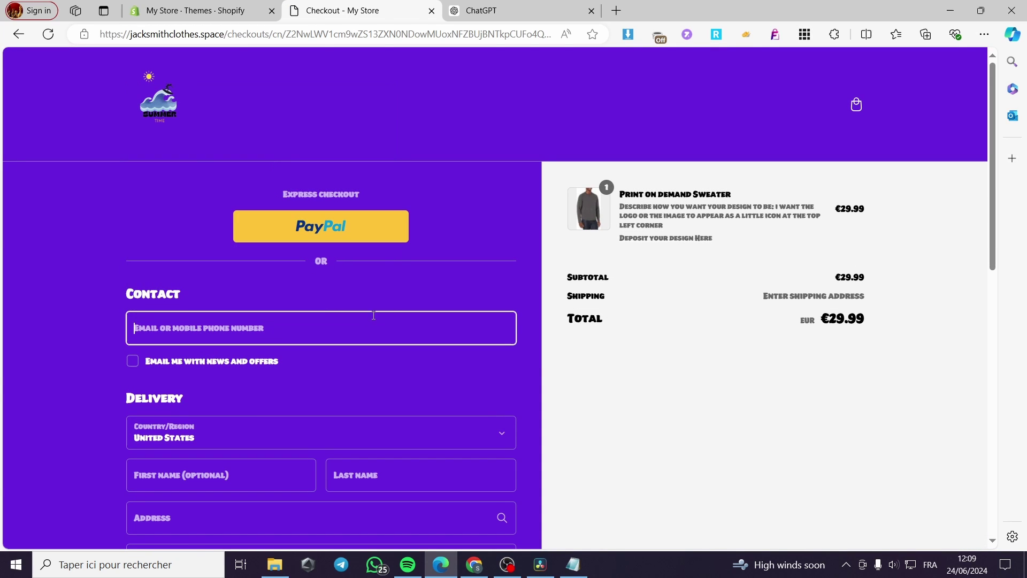
pyautogui.click(241, 326)
pyautogui.click(261, 136)
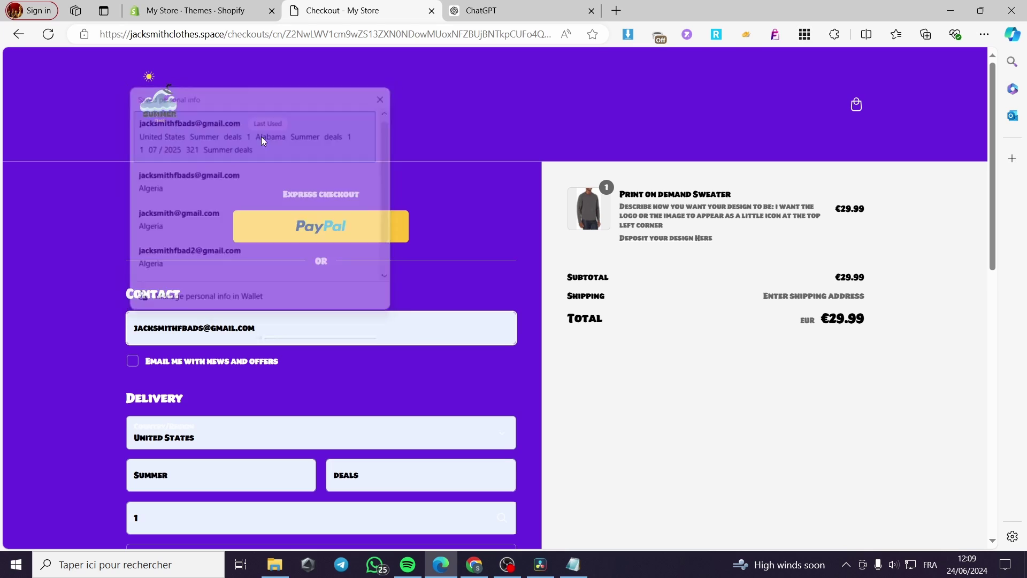
# Replace the delivery address with the first suggested match for "13", including its city, state and ZIP code.
pyautogui.scroll(-3, 176, 242)
pyautogui.click(179, 314)
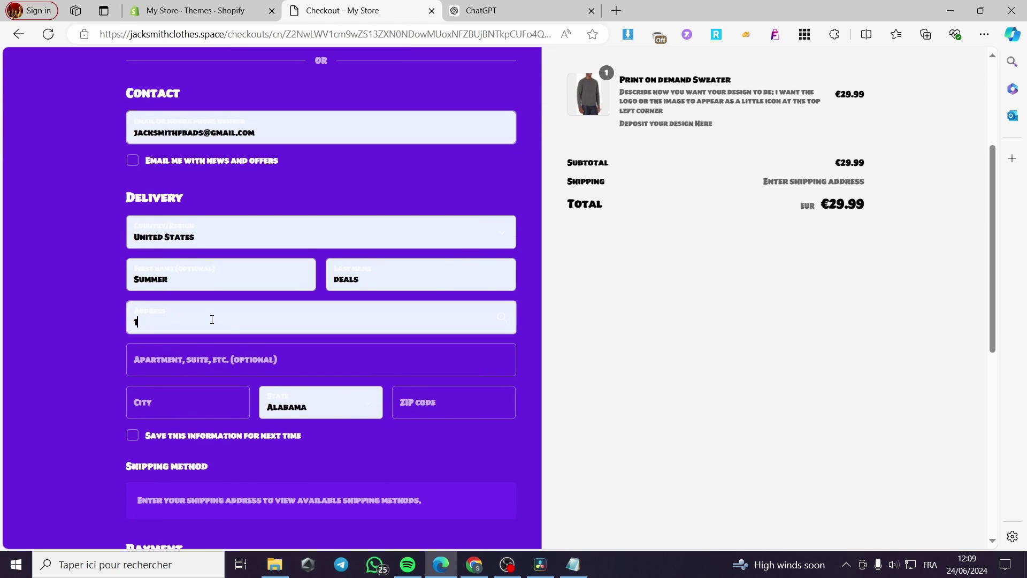
pyautogui.write('3')
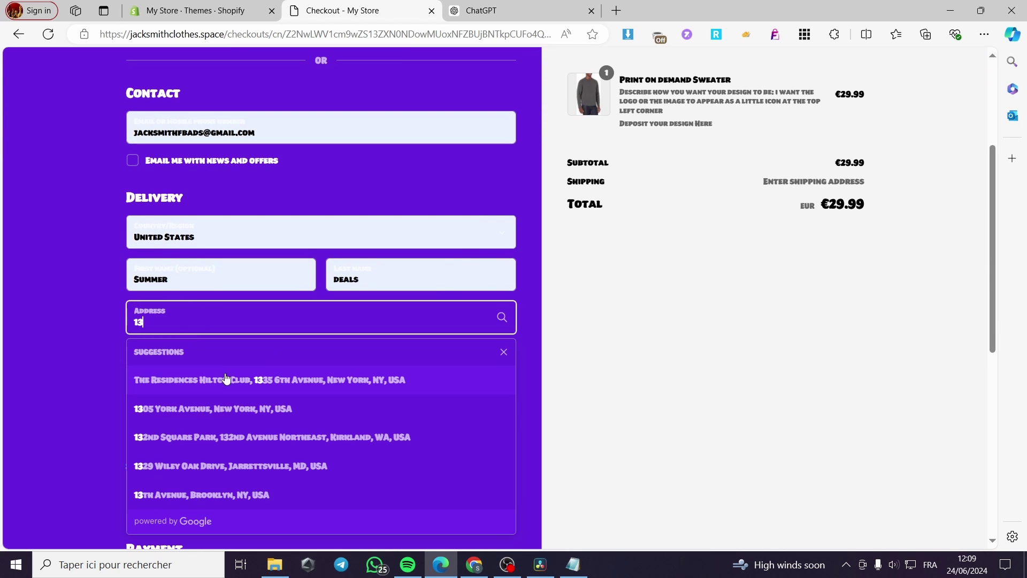
pyautogui.click(343, 387)
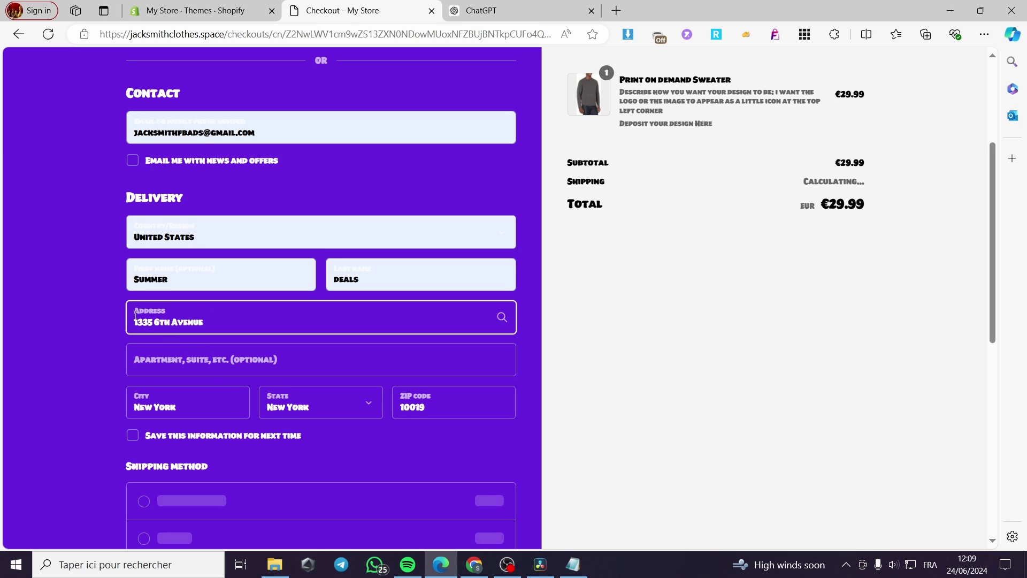
# Enter the test credit card's number, expiration date and security code in the payment section.
pyautogui.scroll(-2, 488, 328)
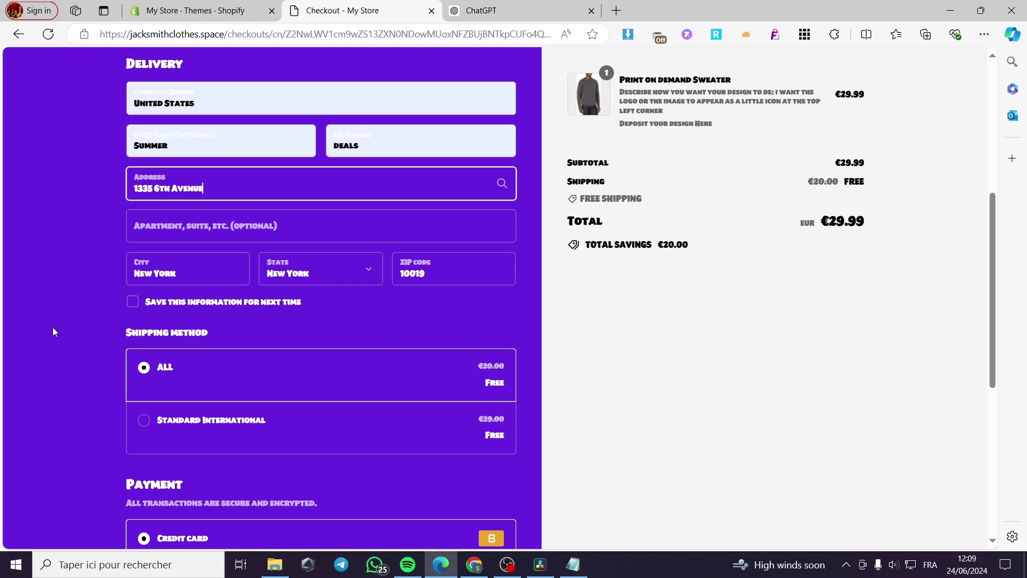
pyautogui.scroll(-4, 218, 304)
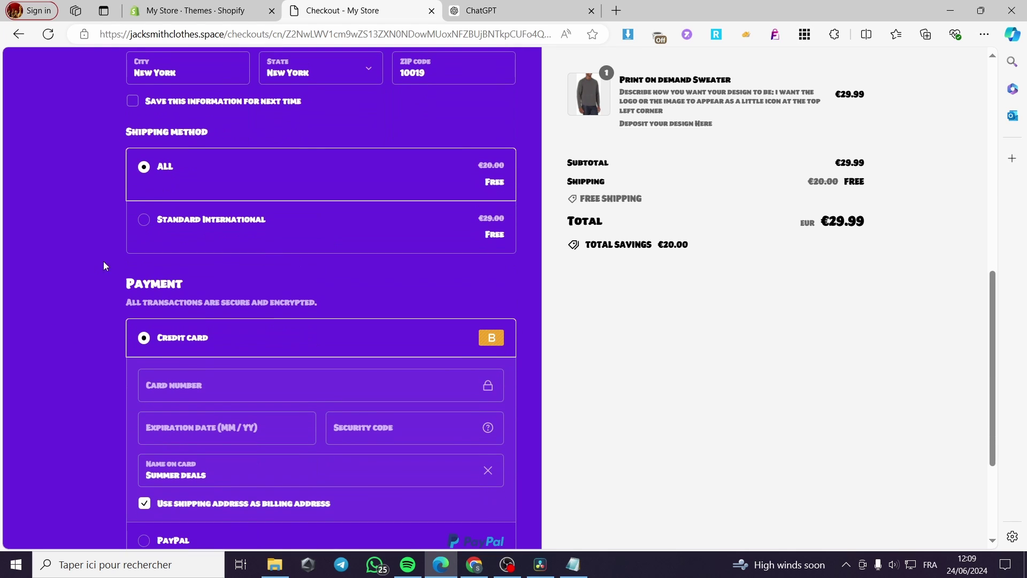
pyautogui.click(207, 385)
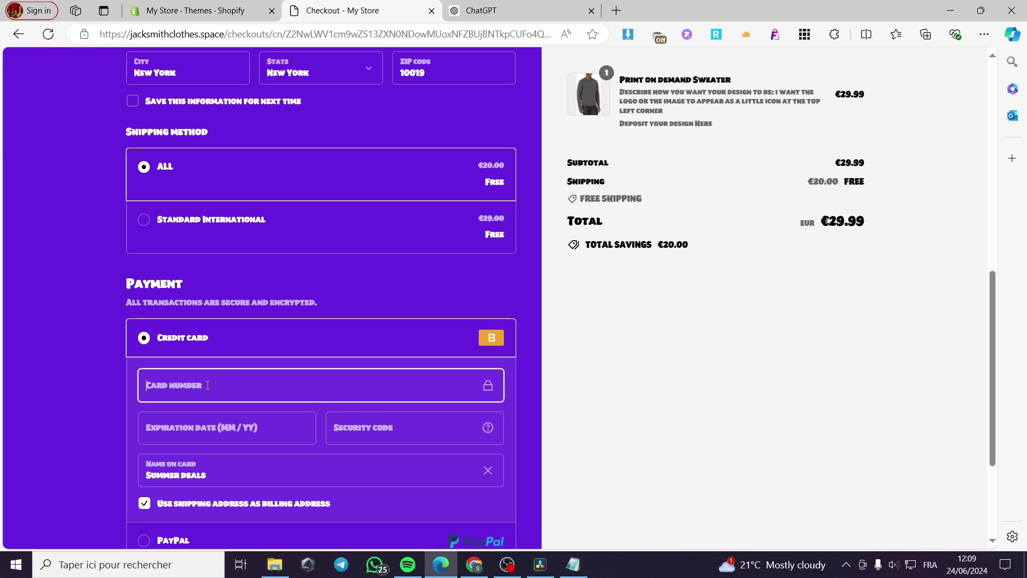
pyautogui.write('1')
pyautogui.click(186, 434)
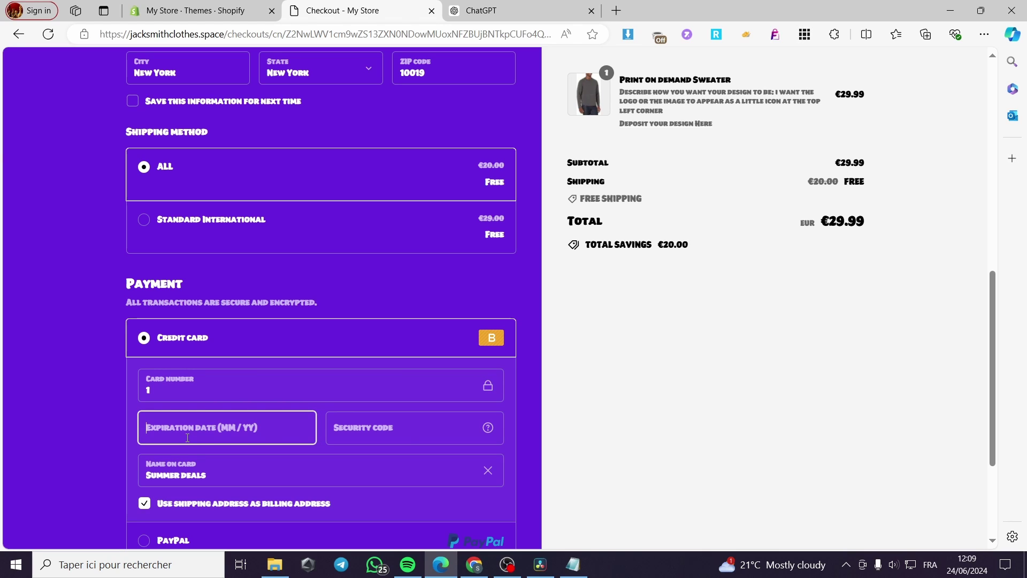
pyautogui.write('072')
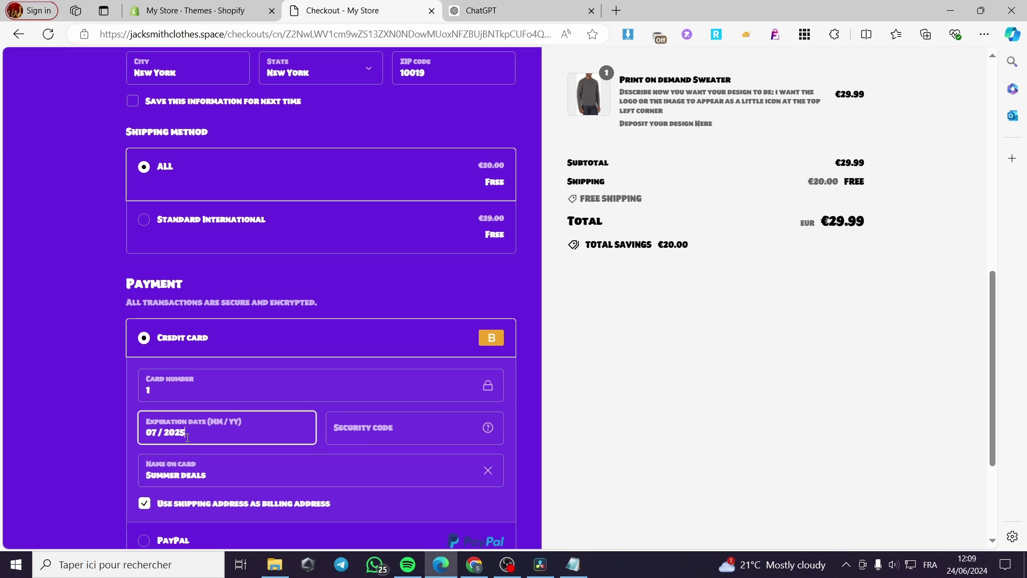
pyautogui.click(420, 427)
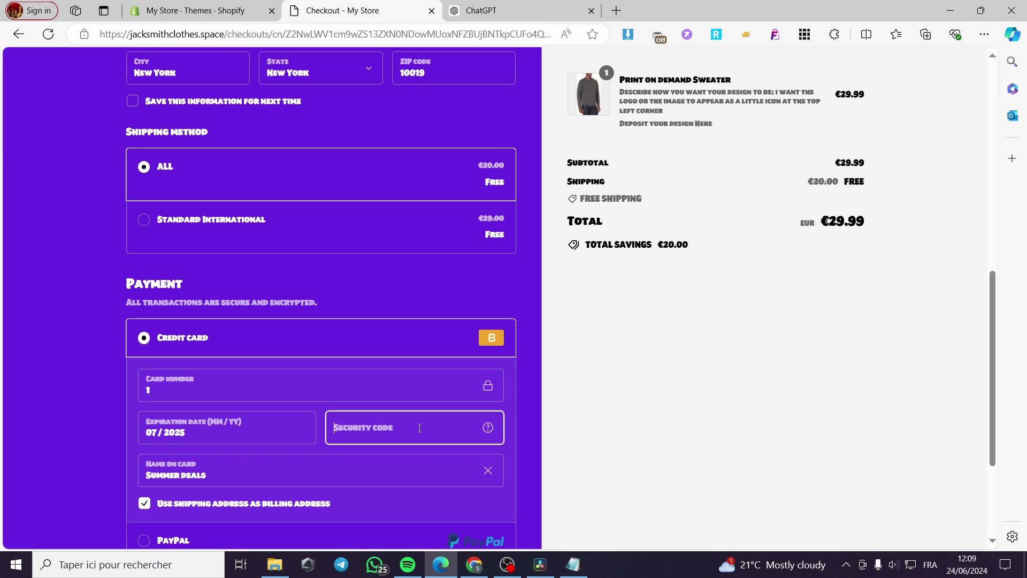
pyautogui.write('123')
pyautogui.scroll(-3, 281, 391)
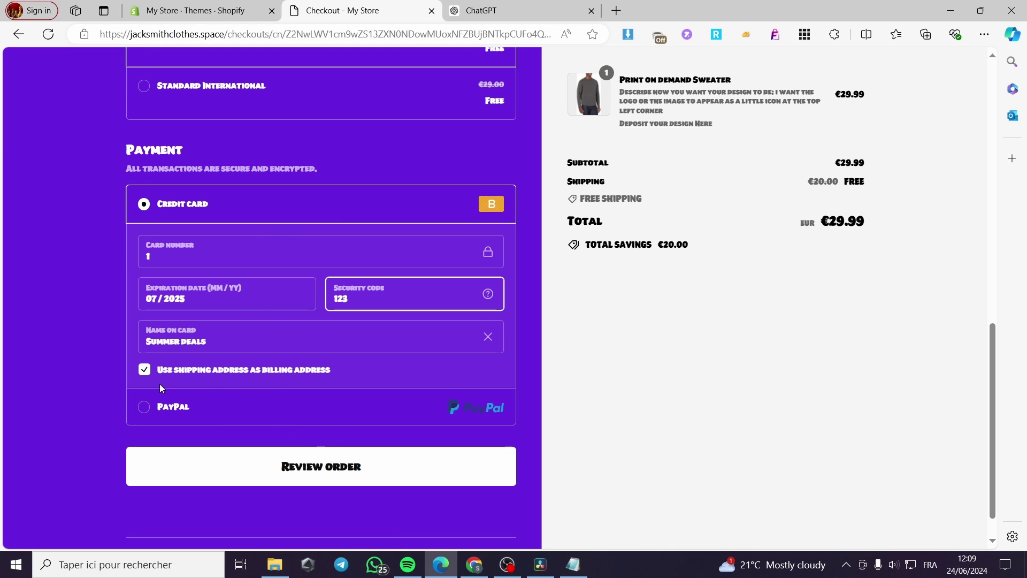
# Keep the shipping address as the billing address, review the sweater order, and submit the payment.
pyautogui.click(143, 375)
pyautogui.click(143, 370)
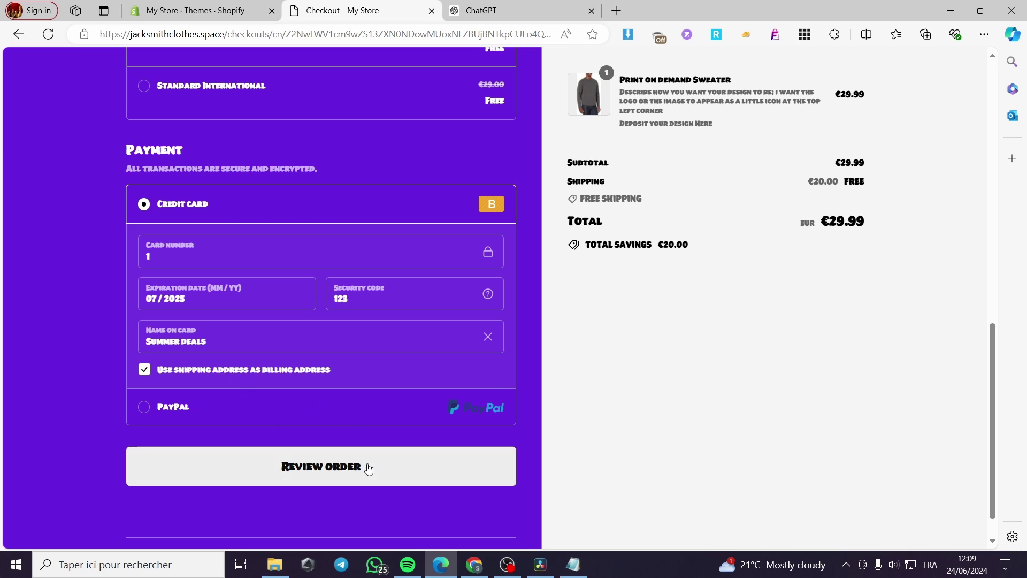
pyautogui.click(345, 467)
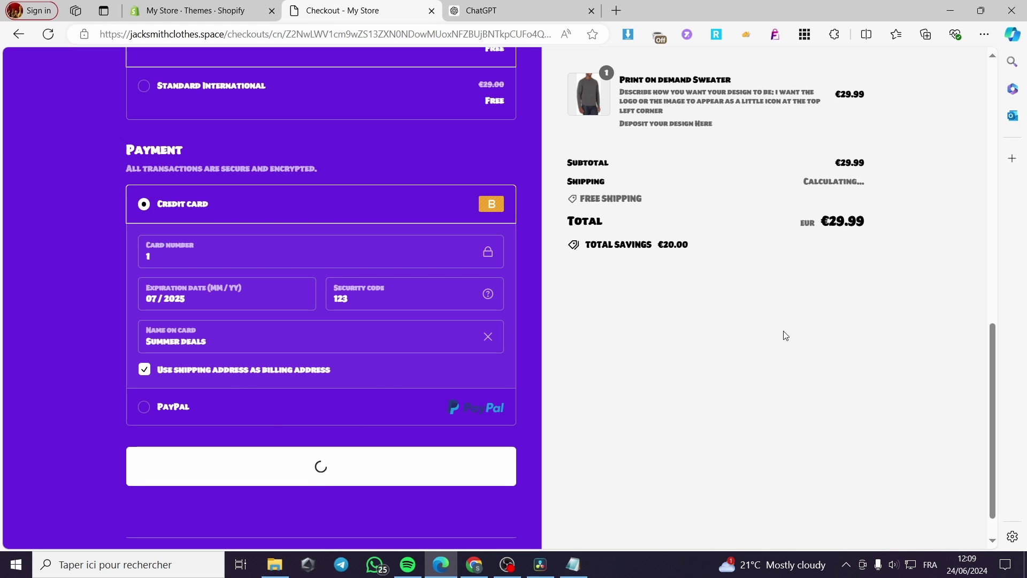
pyautogui.scroll(-1, 278, 416)
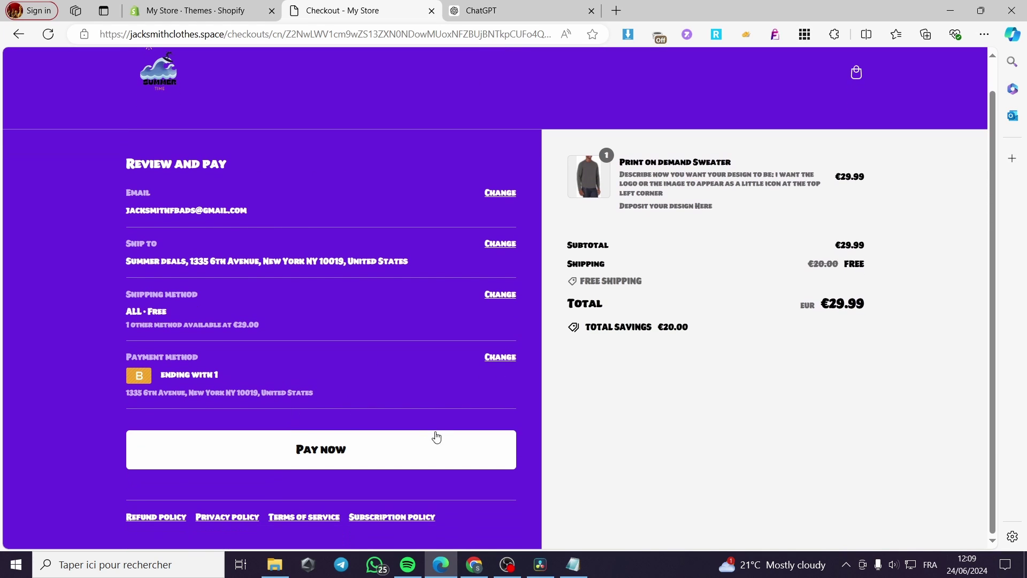
pyautogui.click(332, 460)
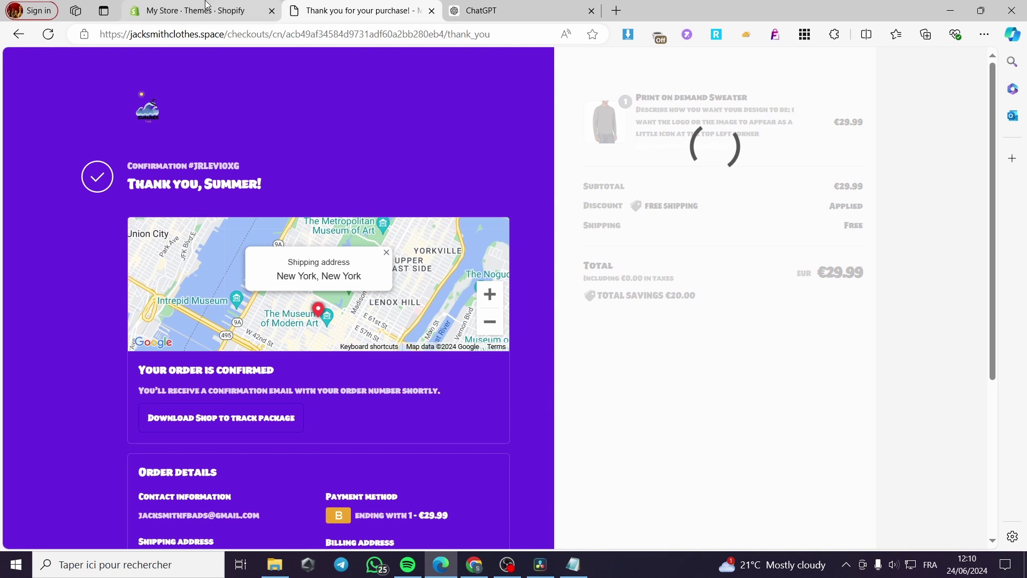
# Return to the Shopify admin, reload it, and open the most recent order from the orders list.
pyautogui.click(186, 6)
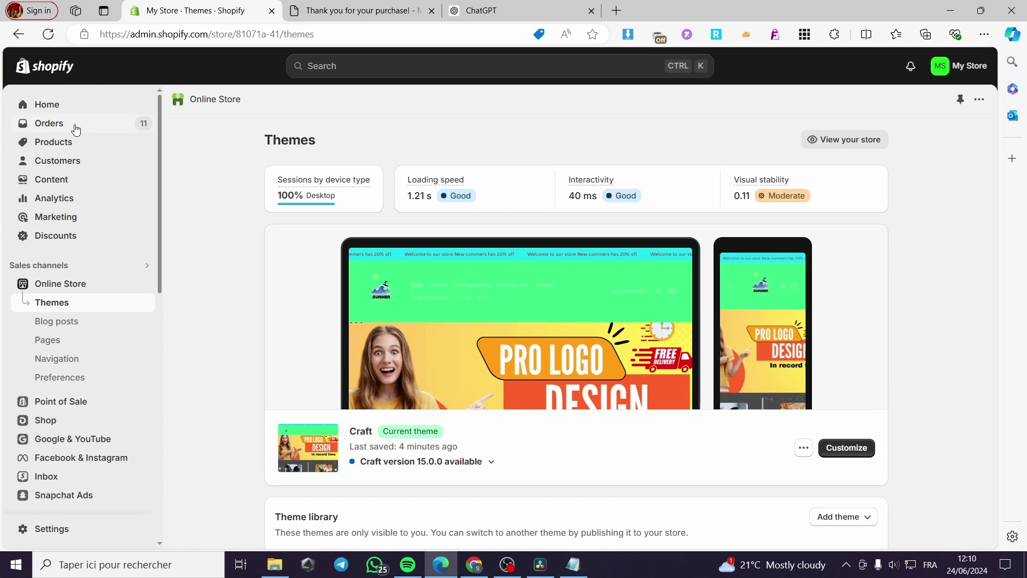
pyautogui.click(48, 35)
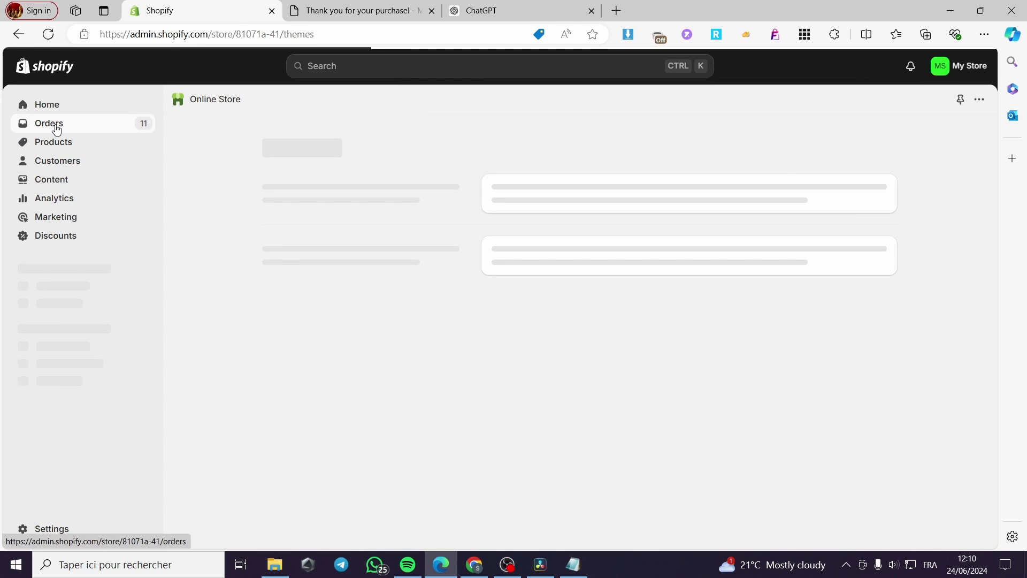
pyautogui.click(37, 128)
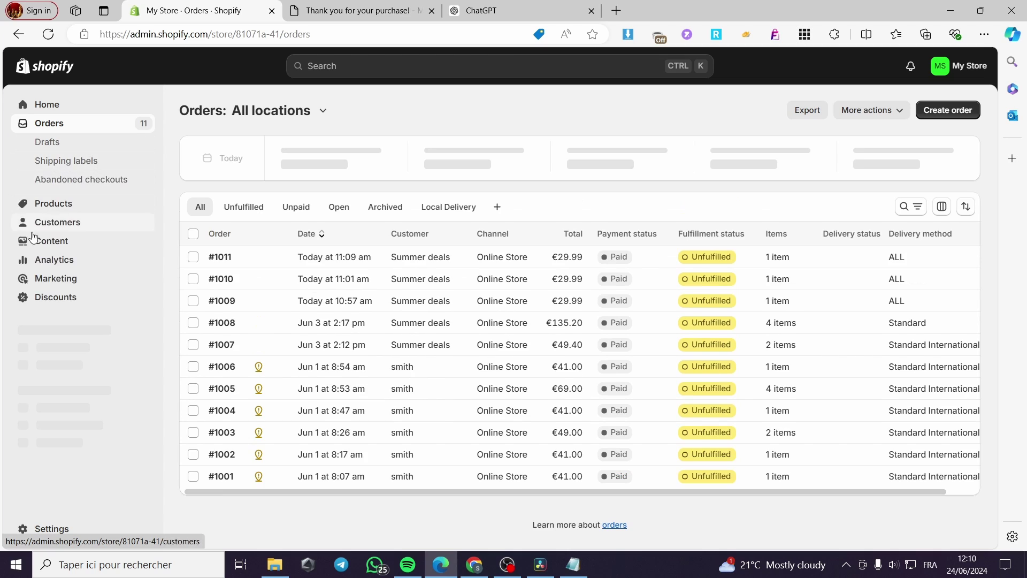
pyautogui.click(253, 261)
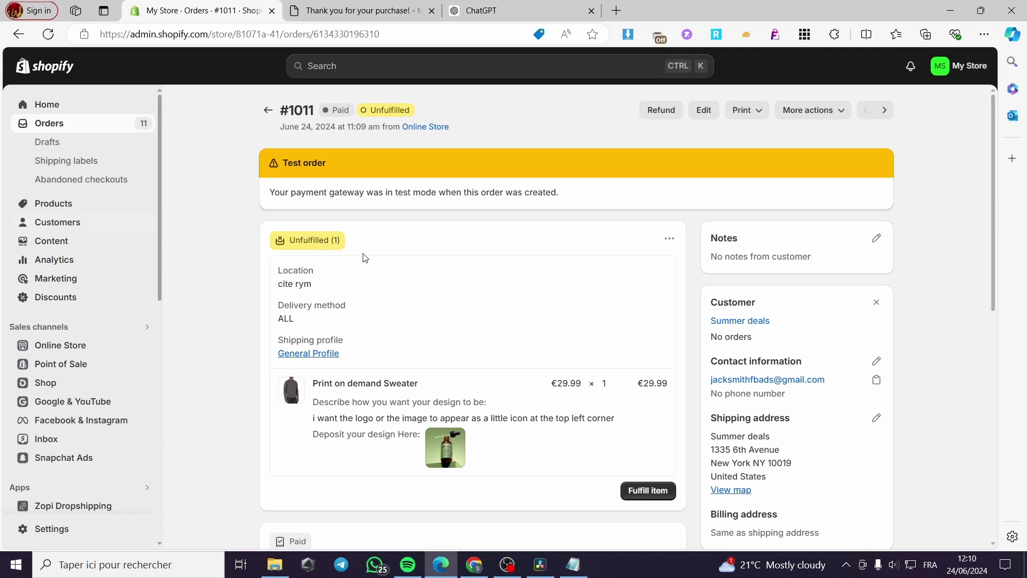
# Download the customer's uploaded design image from the order's sweater item, view the file, and close the viewer and downloads list.
pyautogui.scroll(-2, 374, 270)
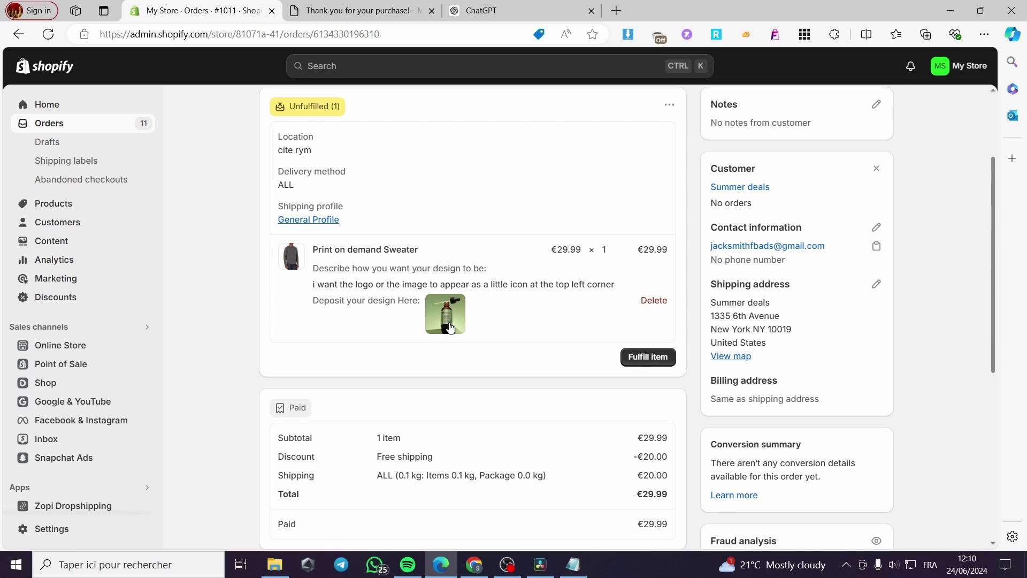
pyautogui.click(441, 317)
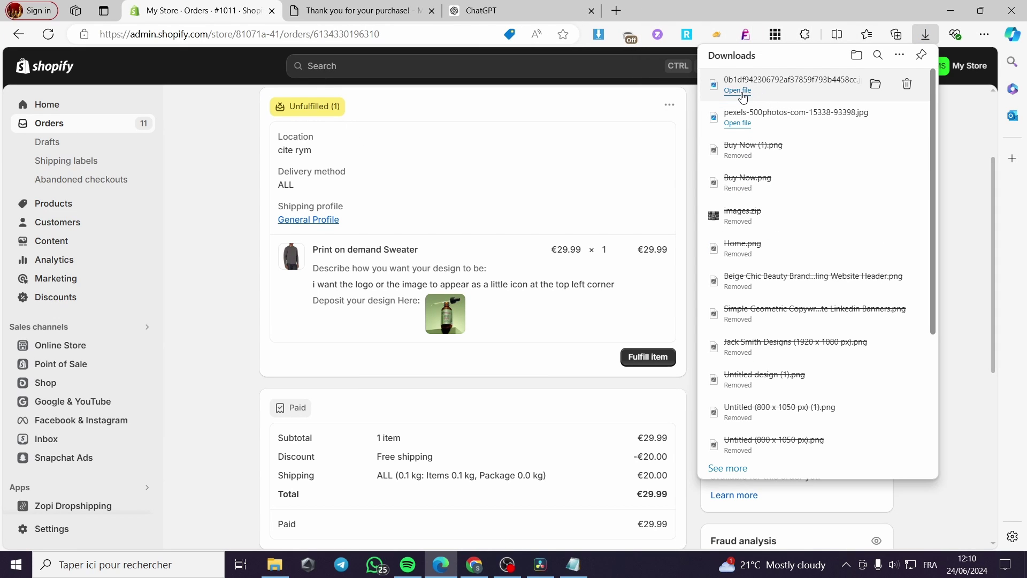
pyautogui.click(738, 91)
pyautogui.click(568, 465)
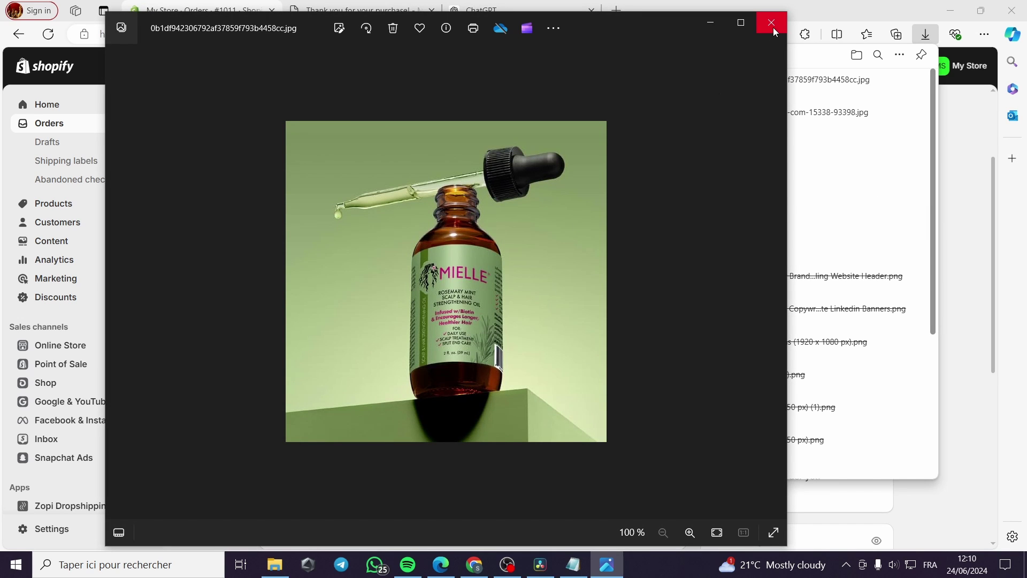
pyautogui.click(771, 23)
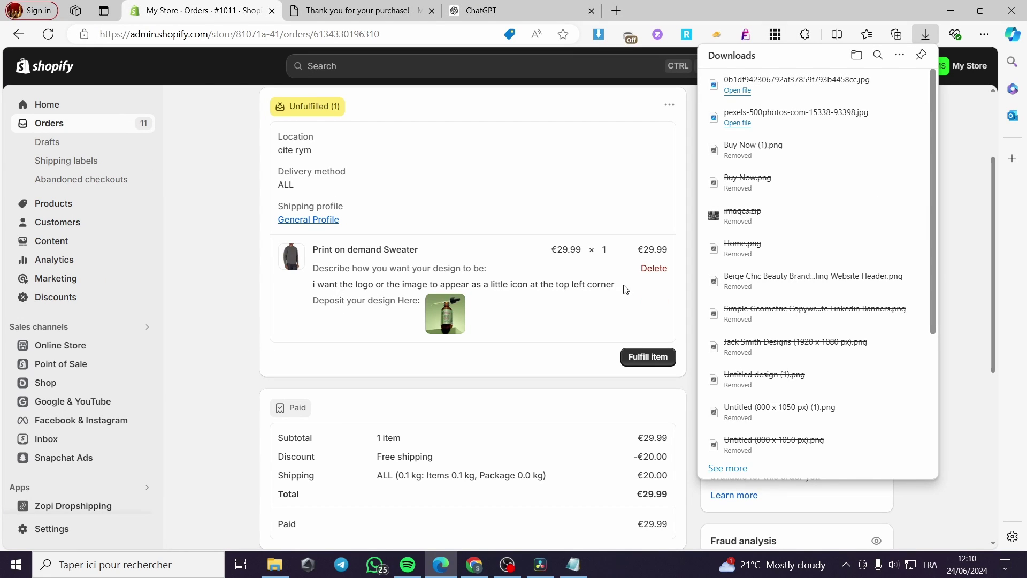
pyautogui.click(659, 362)
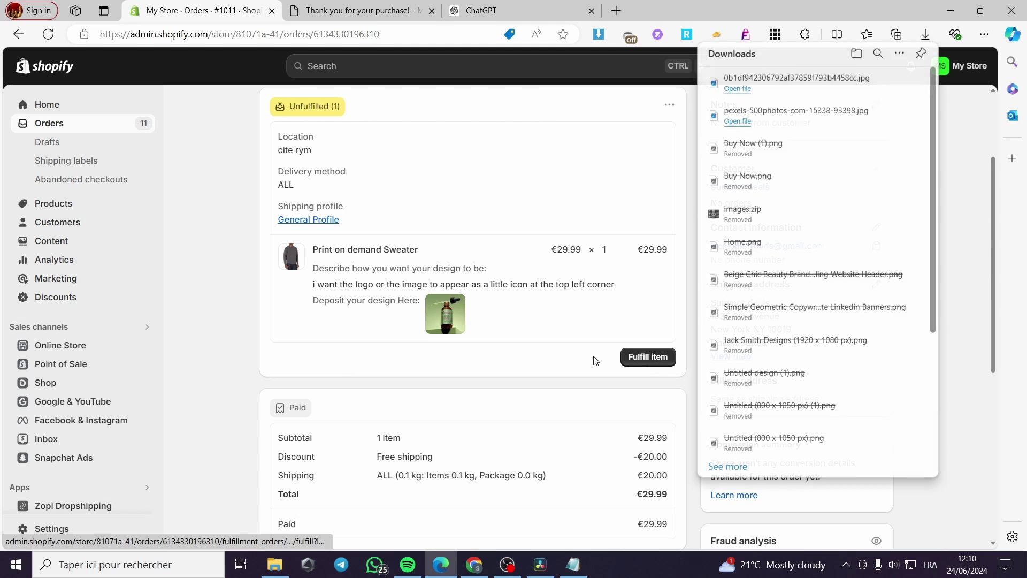